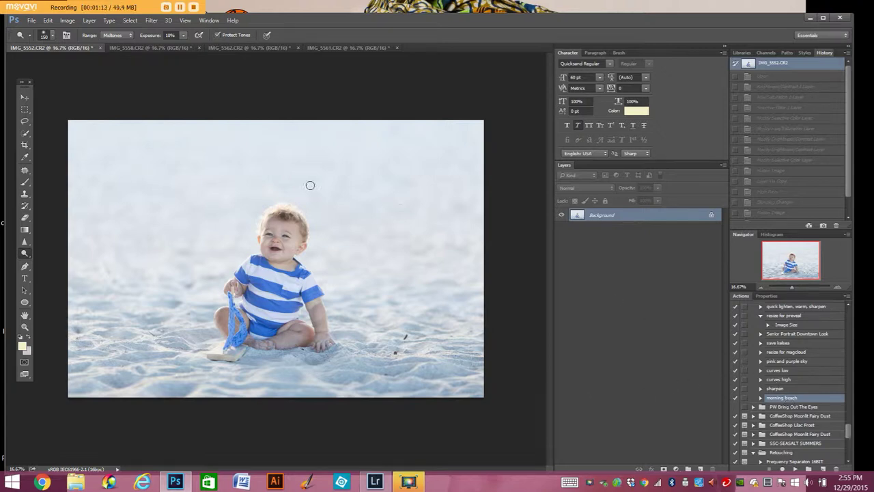
Batch-run the morning beach action from the Make Life Easy set on the opened files, with no destination
click(32, 21)
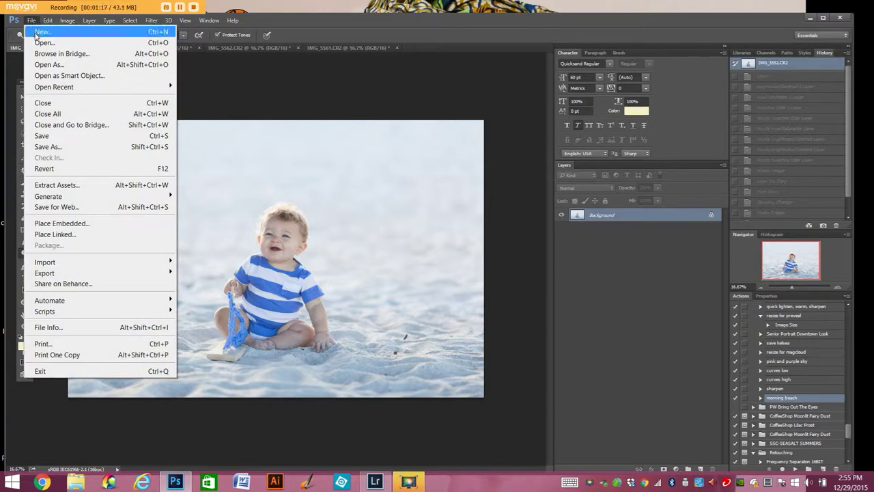
mouse_move(70, 302)
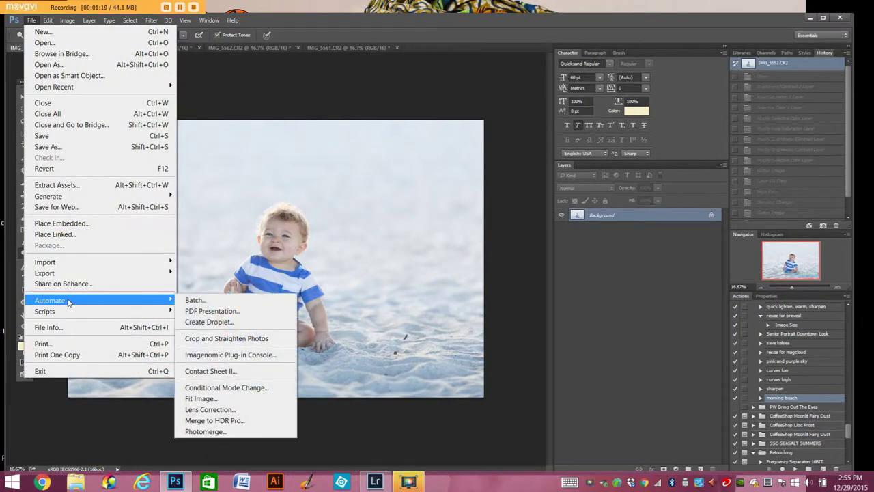
click(219, 305)
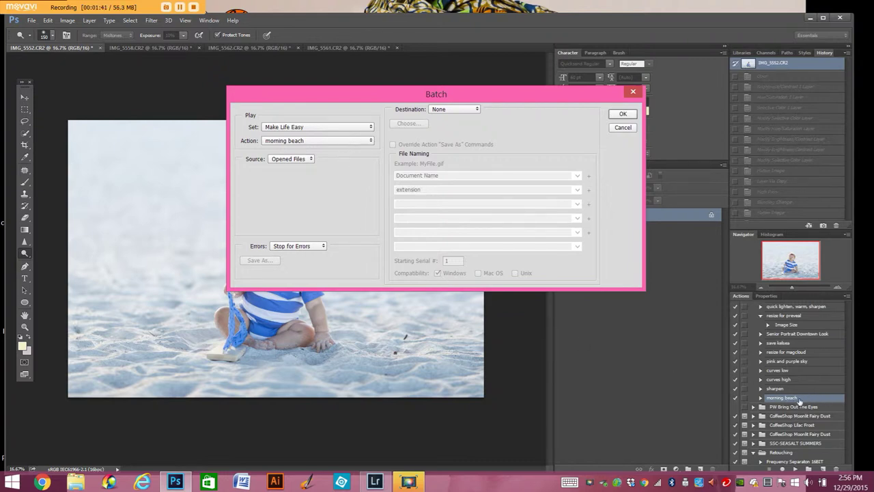
click(307, 161)
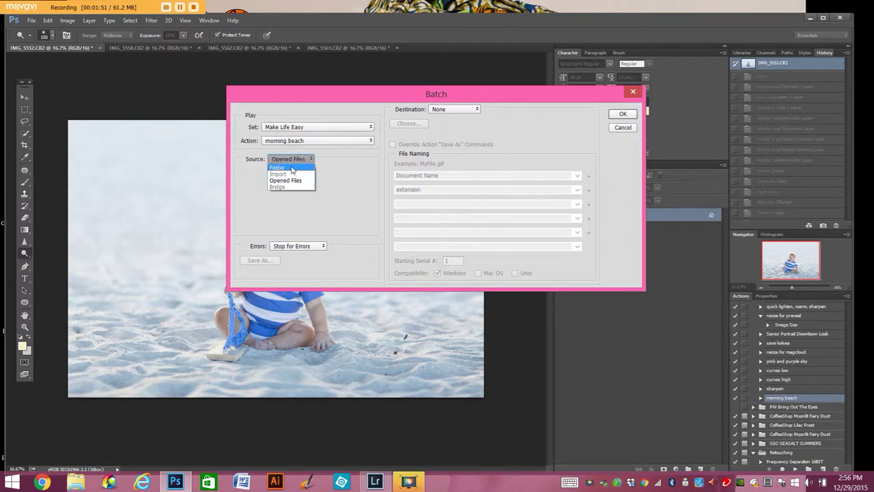
click(293, 160)
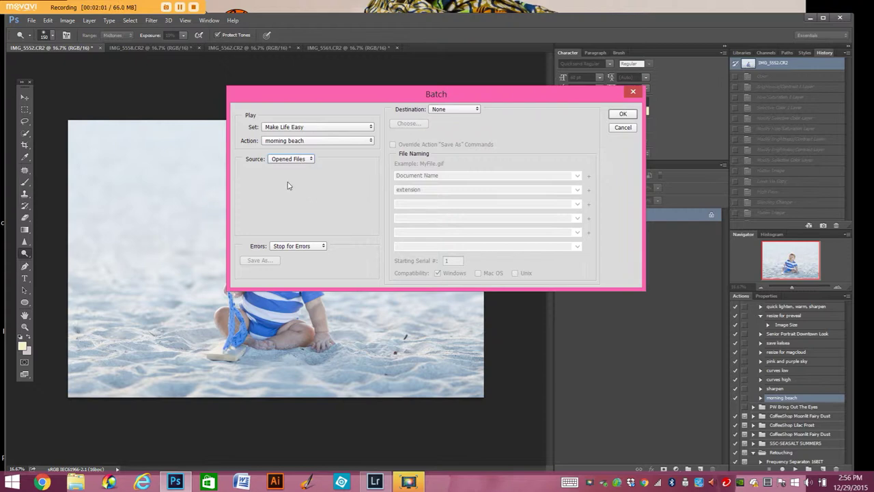
click(623, 115)
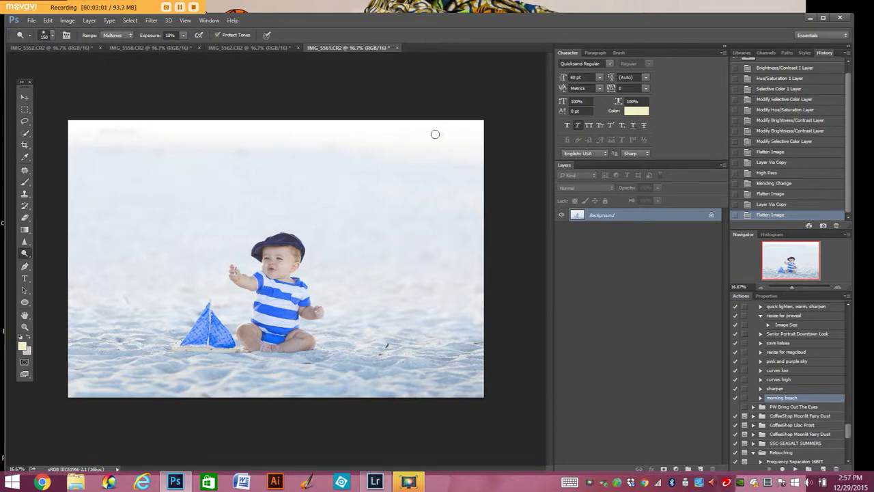
Create an action named Morning Beach Light in the Make Life Easy set, without a function key, and start recording it
mouse_move(448, 20)
mouse_down()
mouse_move(444, 34)
mouse_move(442, 19)
mouse_up()
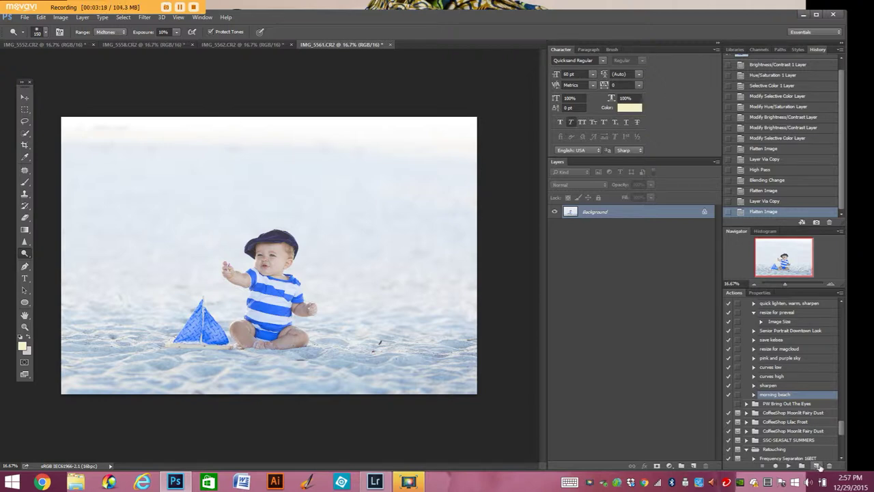
click(816, 466)
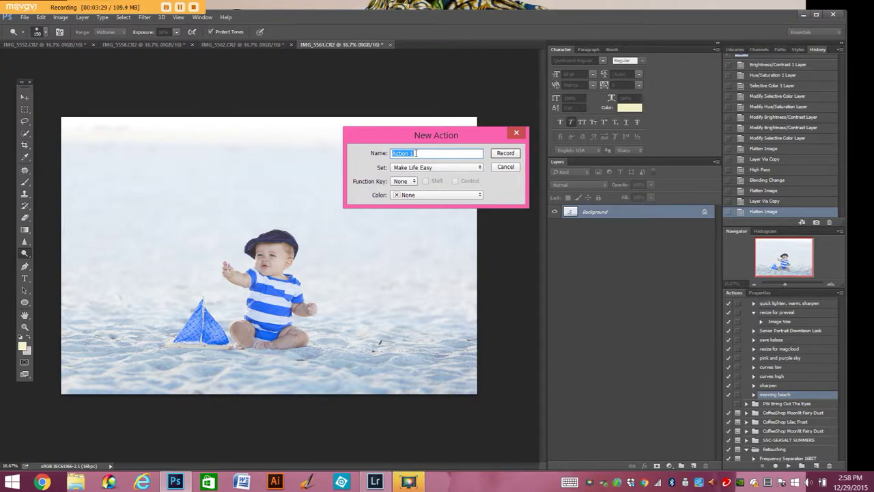
text(ing Beach Light)
text(,)
key(BackSpace)
click(411, 182)
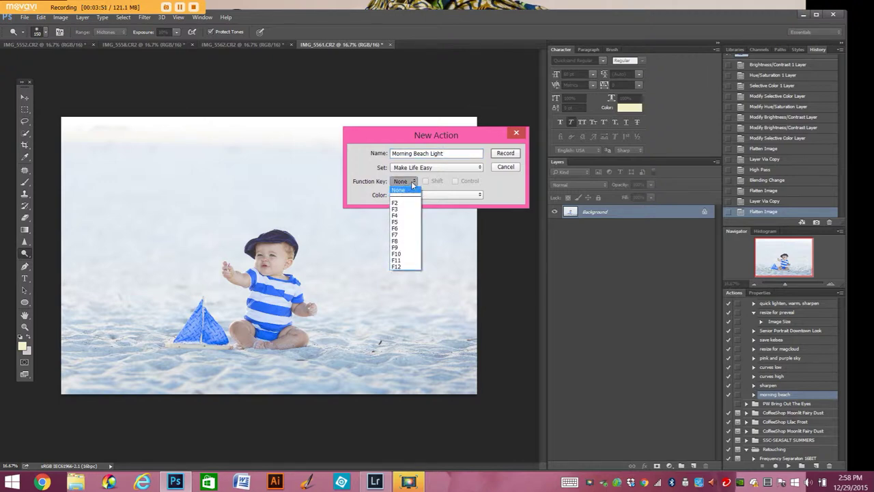
click(412, 183)
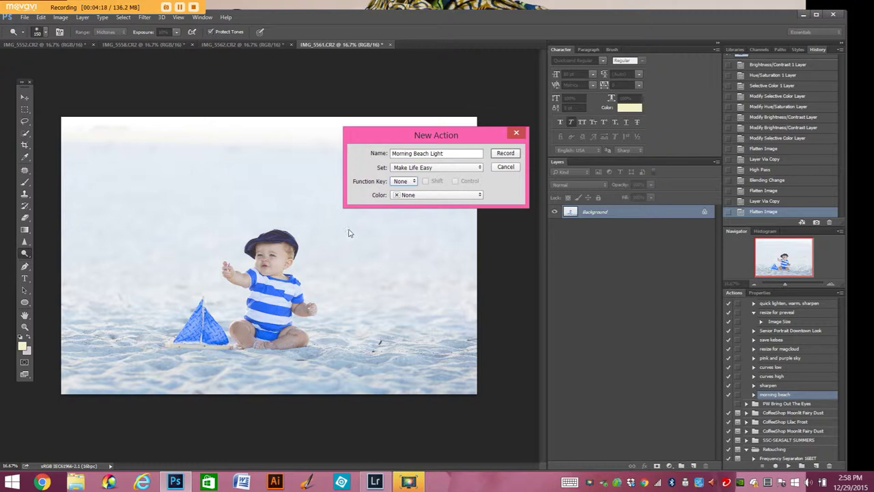
click(506, 154)
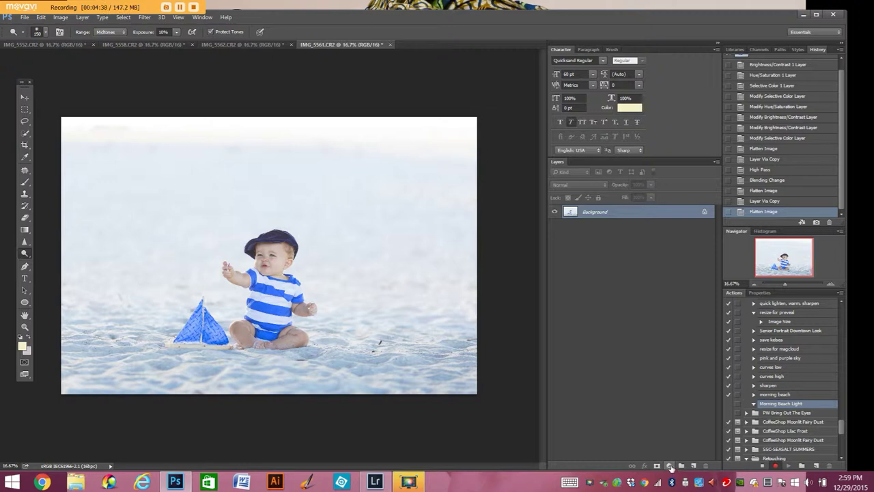
Add a Selective Color adjustment layer and set its Blacks to cyan -10, magenta 2, yellow 25 and black -4
click(670, 466)
click(684, 463)
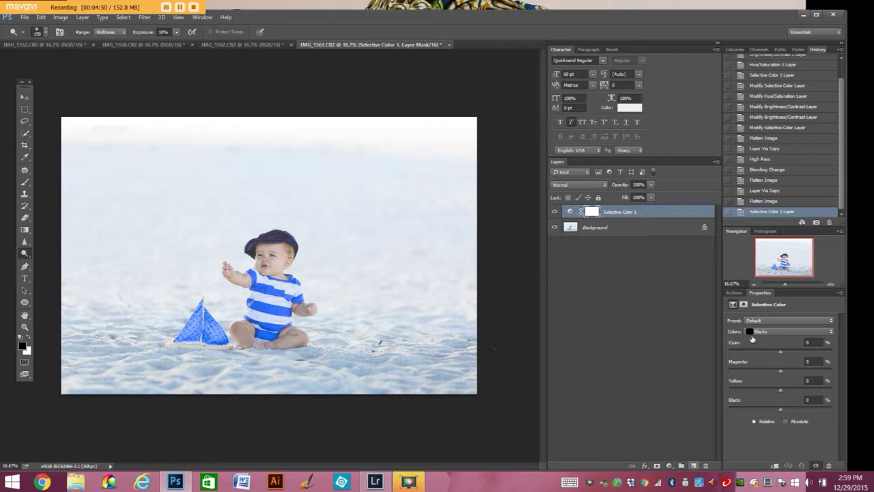
click(812, 362)
text(2)
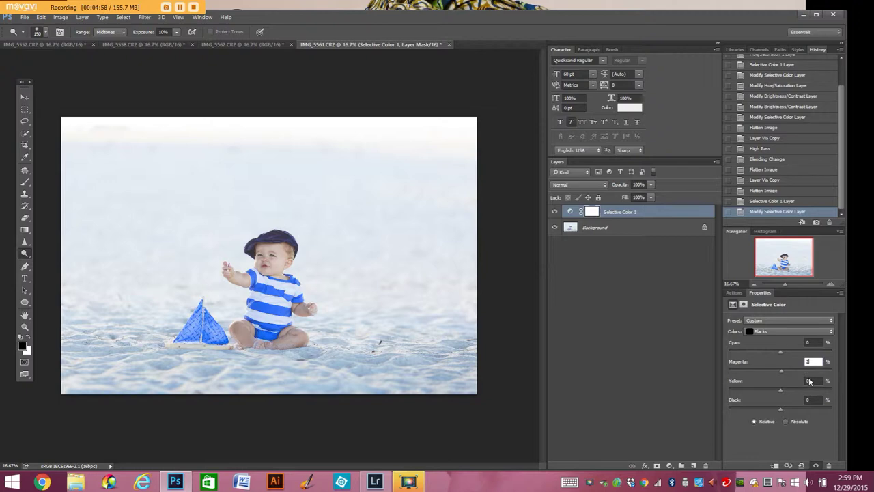
click(811, 381)
text(25)
key(BackSpace)
text(4)
text(-)
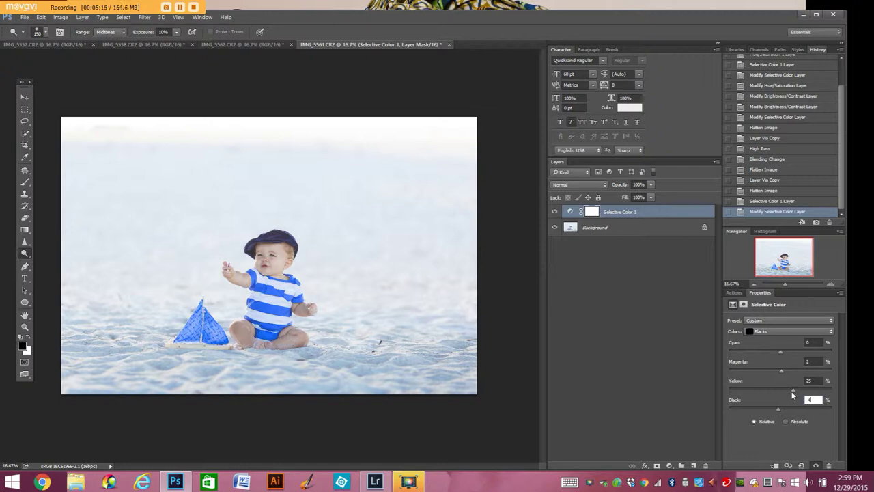
click(813, 344)
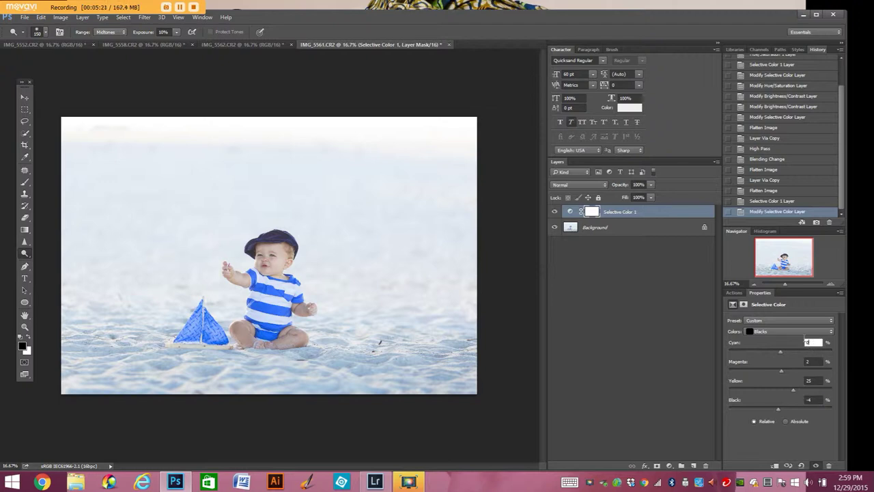
key(BackSpace)
text(-10)
Set the Whites of the Selective Color layer to cyan -8, magenta +4 and yellow +32, comparing the image with the layer hidden
click(782, 331)
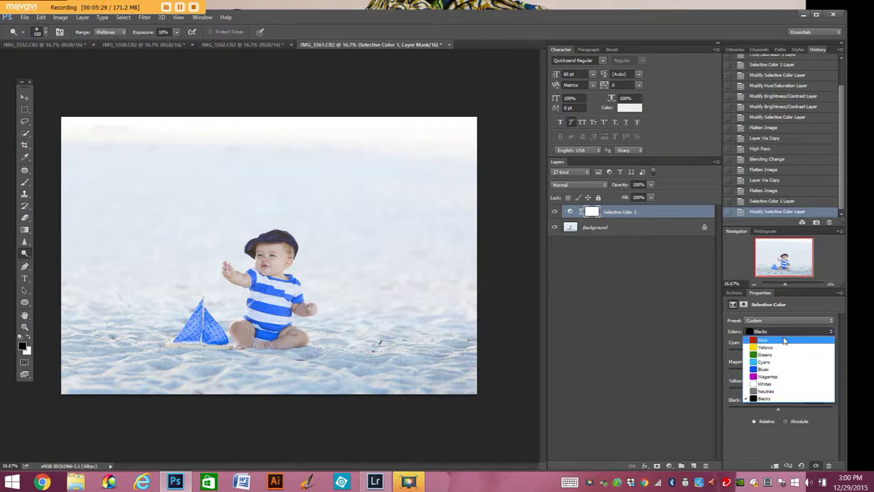
click(767, 385)
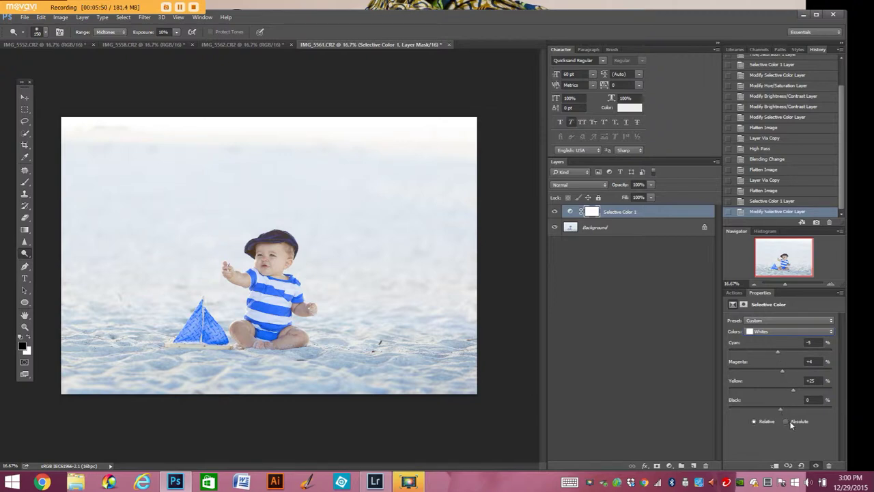
click(555, 212)
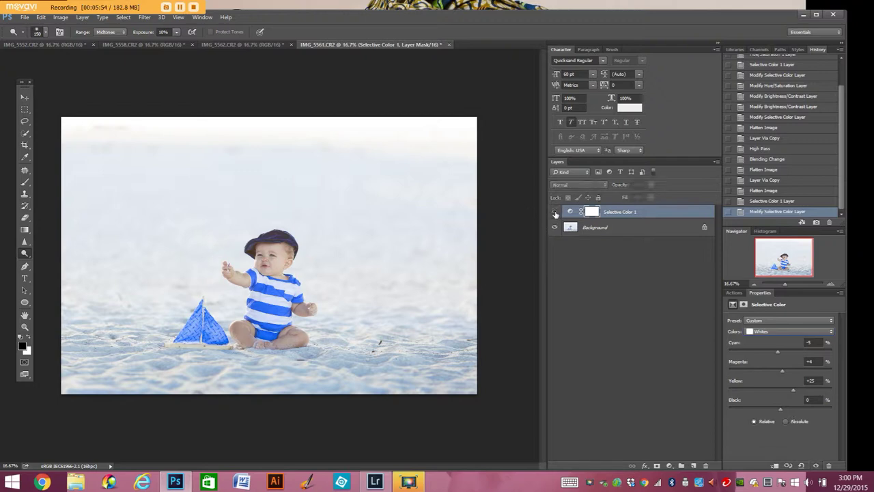
click(555, 212)
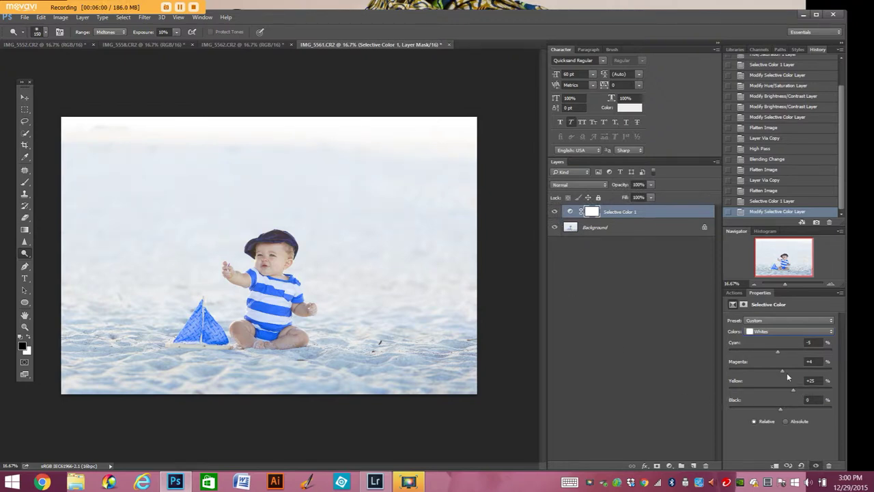
click(776, 352)
click(797, 390)
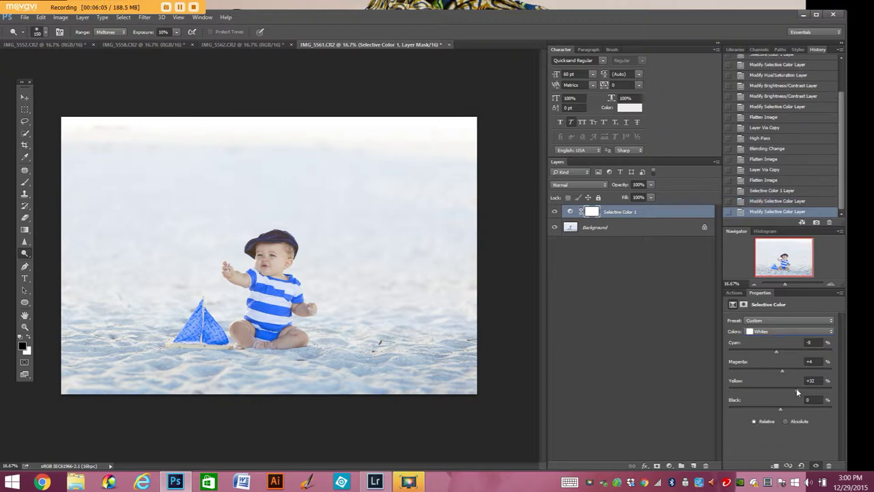
Set the Selective Color layer's Blacks to cyan -12, magenta +6, yellow +29 and black -7, and check the effect by toggling the layer's visibility
click(778, 331)
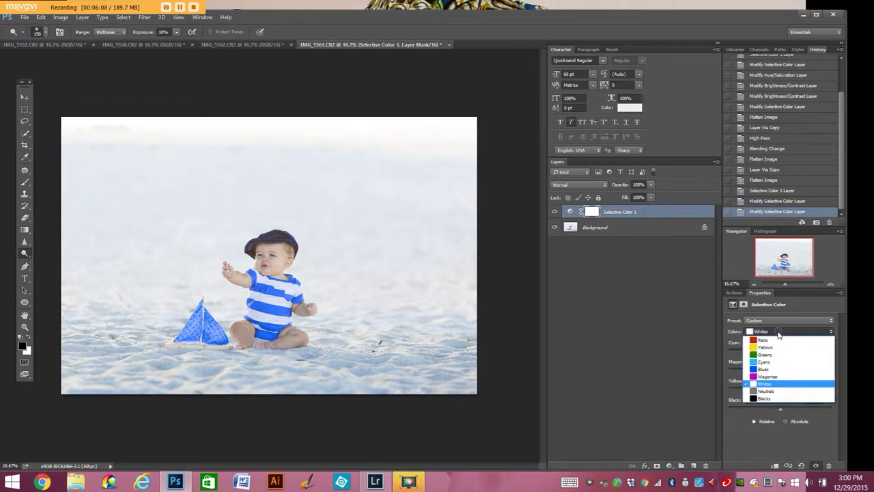
click(764, 399)
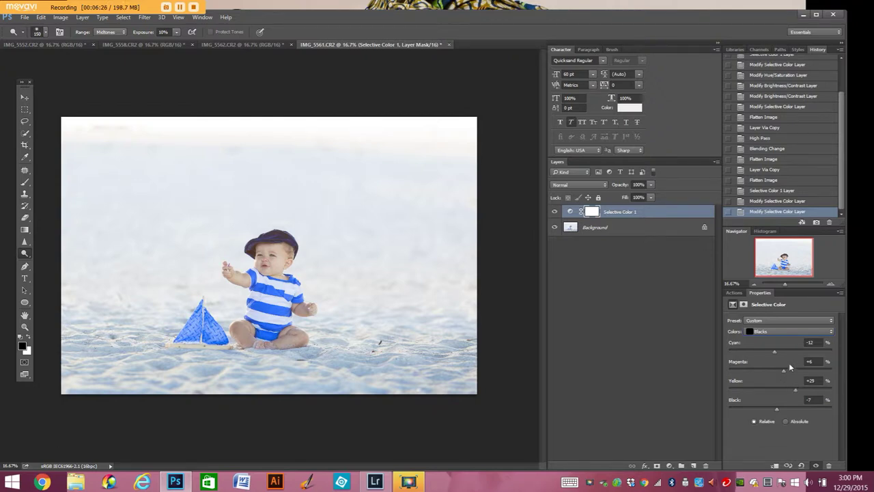
click(555, 212)
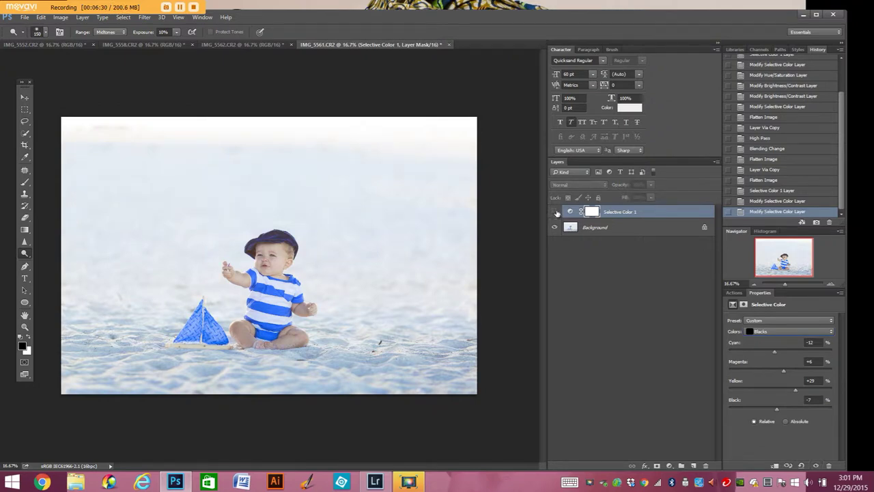
click(554, 212)
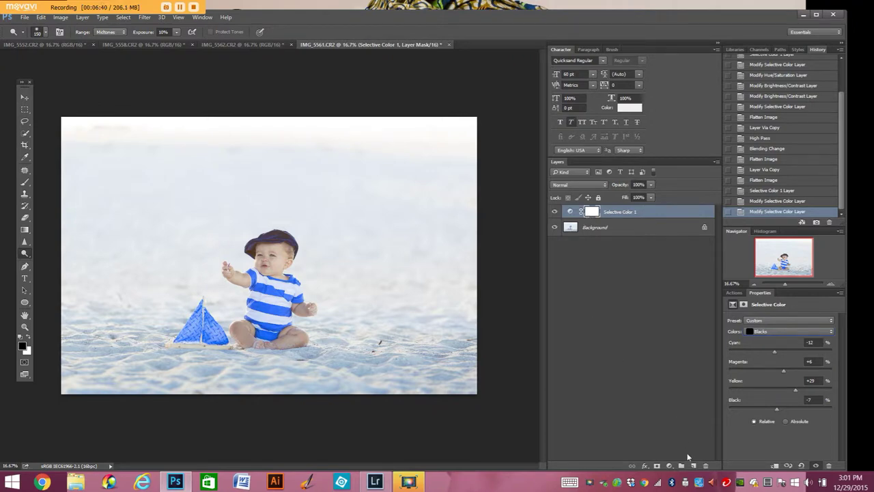
Add a linear Gradient Fill layer in pale yellow to transparent at a -90° angle and lower its opacity to 56%
click(670, 466)
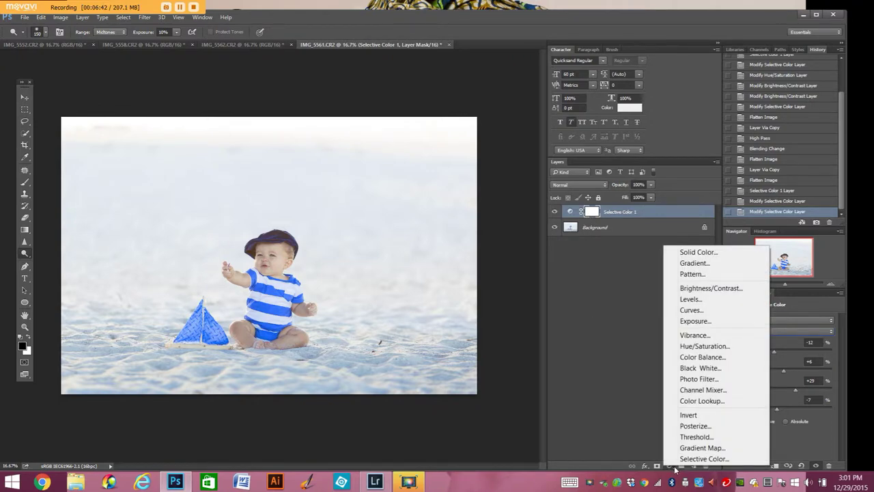
click(698, 264)
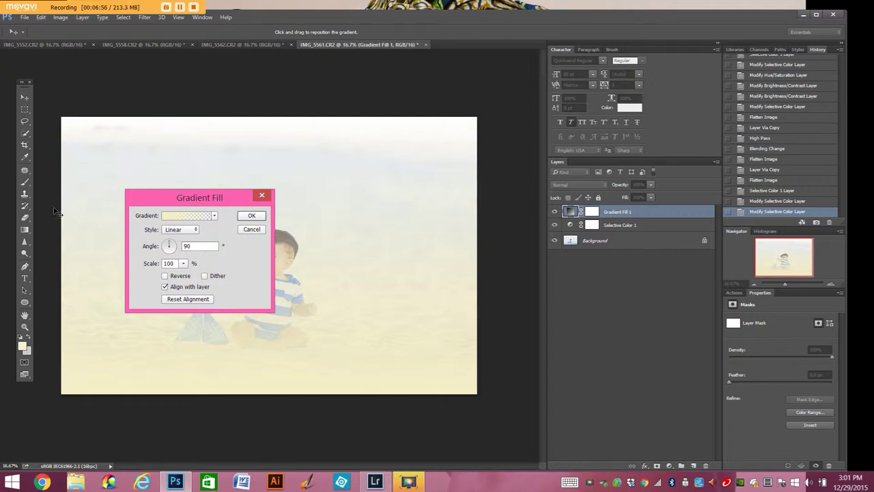
click(170, 254)
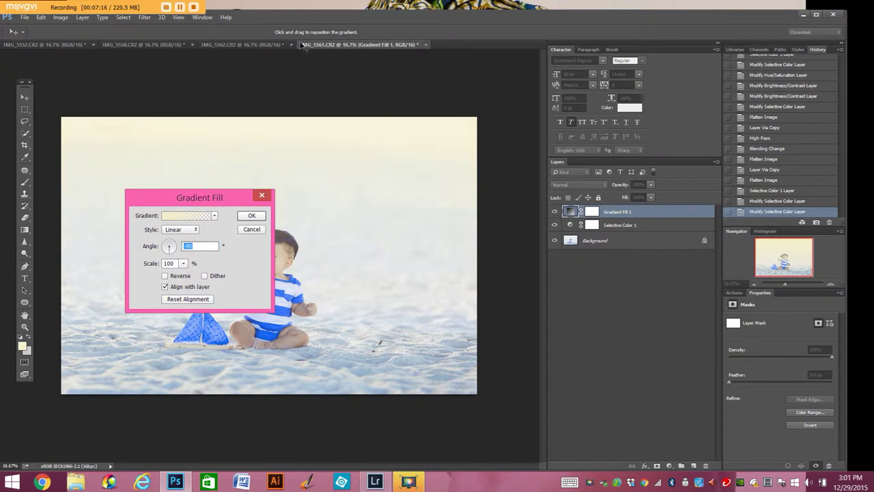
click(252, 217)
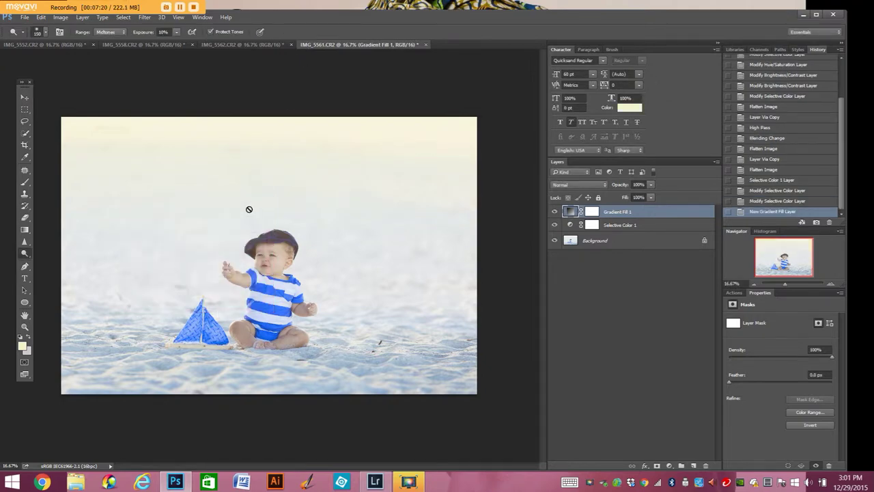
click(651, 185)
click(639, 196)
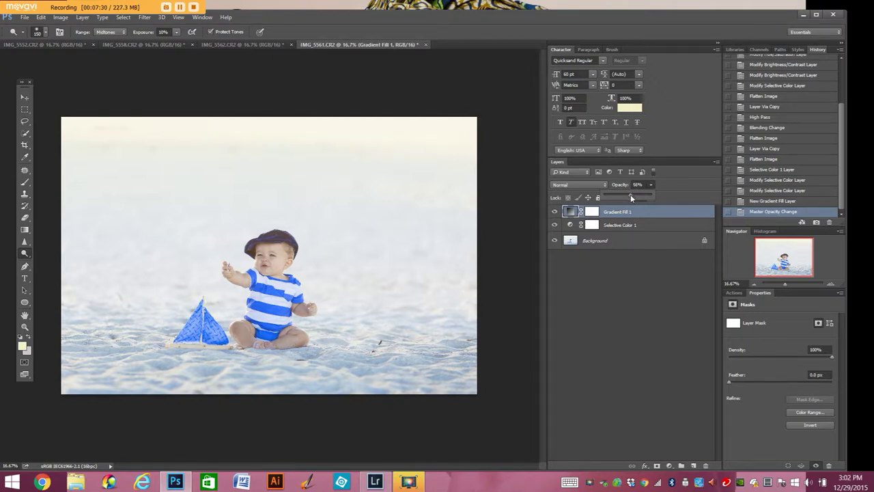
Select the gradient fill layer's mask and stop recording the Morning Beach Light action
click(598, 213)
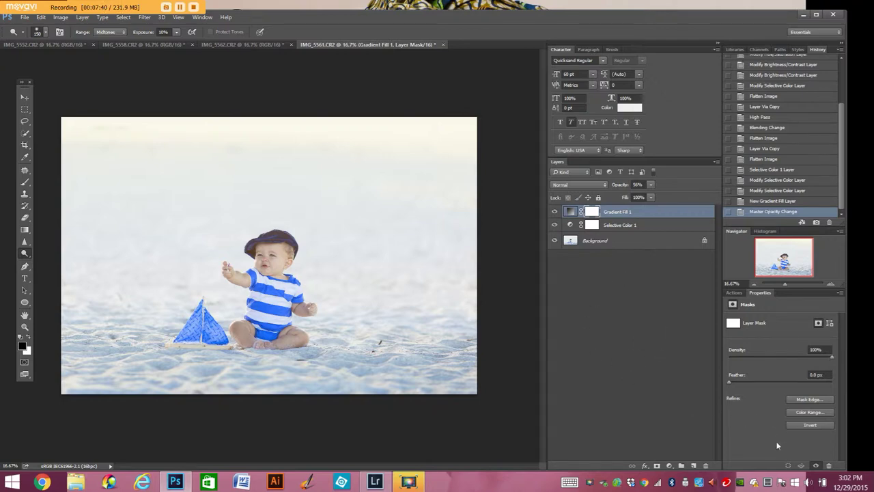
click(734, 293)
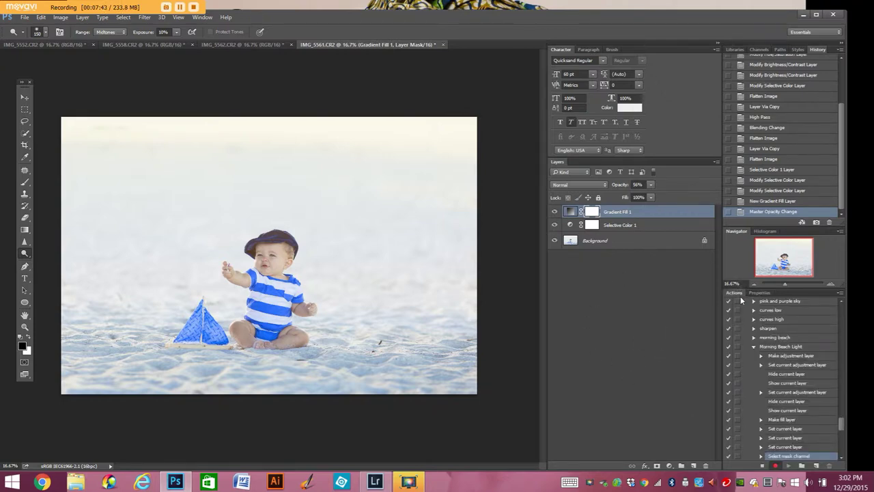
click(762, 466)
Paint black over the baby on the gradient fill layer's mask, using the Brush tool reduced to size 500
click(26, 183)
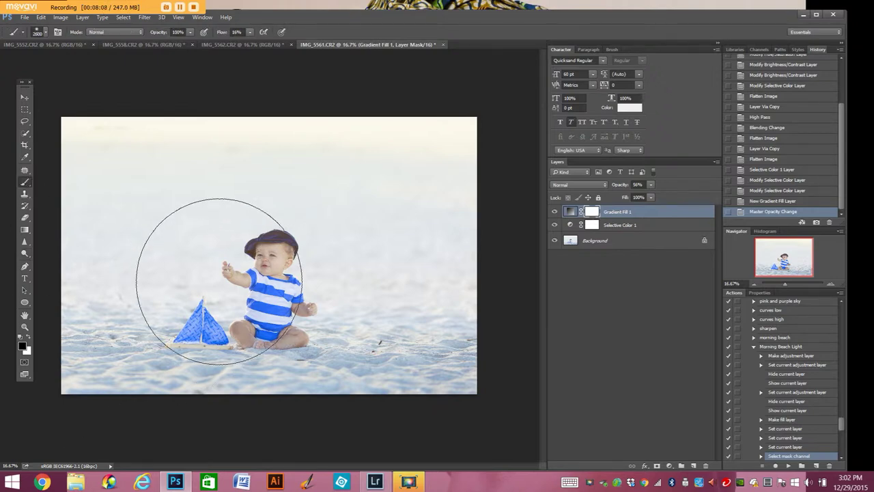
key(bracketleft)
key(bracketleft)
key(bracketleft)
key(bracketleft)
key(bracketleft)
key(bracketleft)
key(bracketleft)
key(bracketleft)
key(bracketleft)
key(bracketleft)
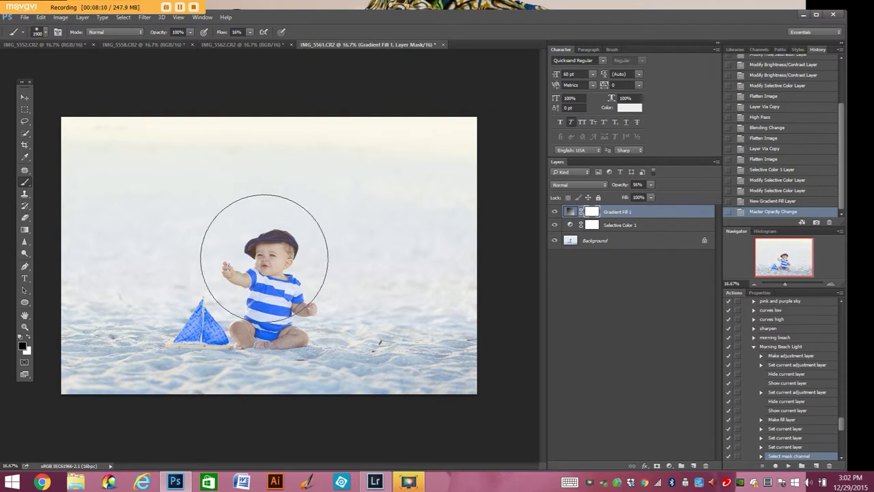
key(bracketleft)
key(bracketleft)
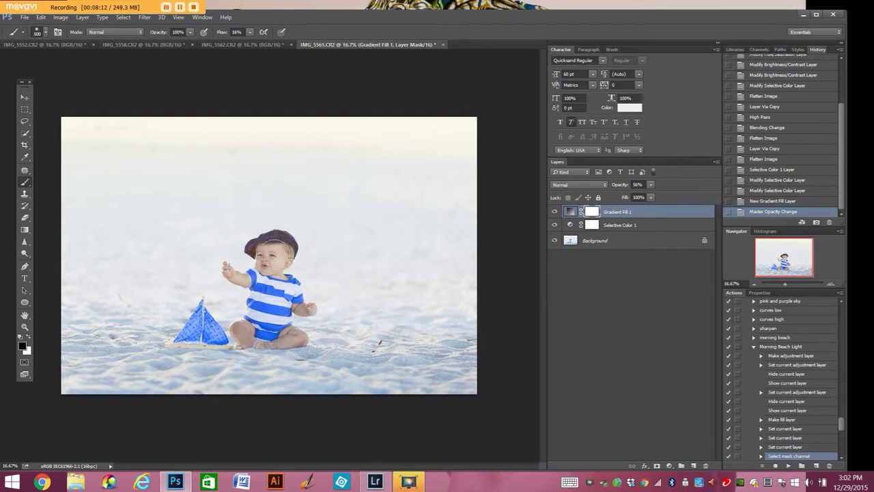
mouse_move(265, 262)
mouse_down()
mouse_move(278, 290)
mouse_move(301, 318)
mouse_up()
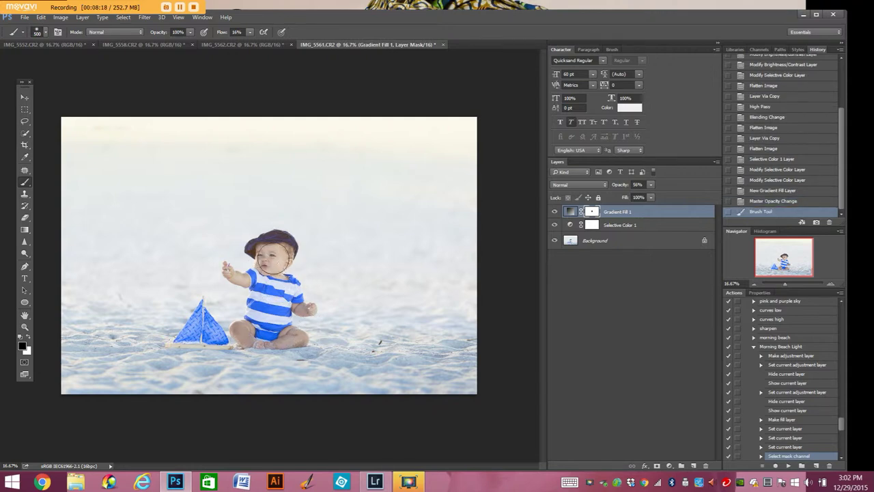
Paint black over the rest of the baby on the gradient fill layer's mask and flatten the image
mouse_move(271, 310)
mouse_down()
mouse_move(283, 333)
mouse_move(294, 329)
mouse_up()
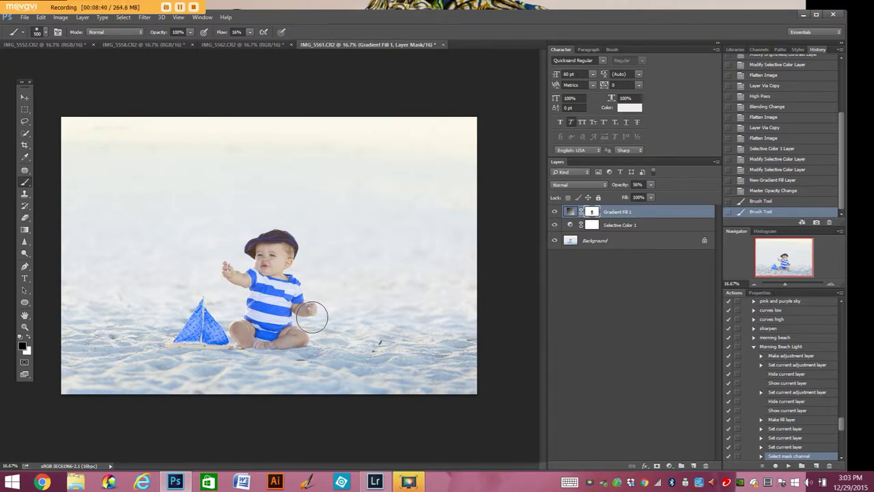
click(82, 17)
click(106, 406)
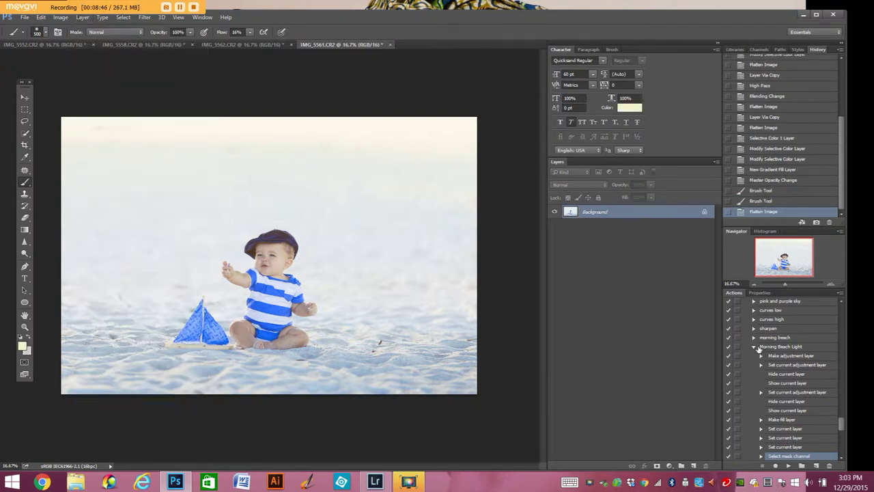
click(755, 347)
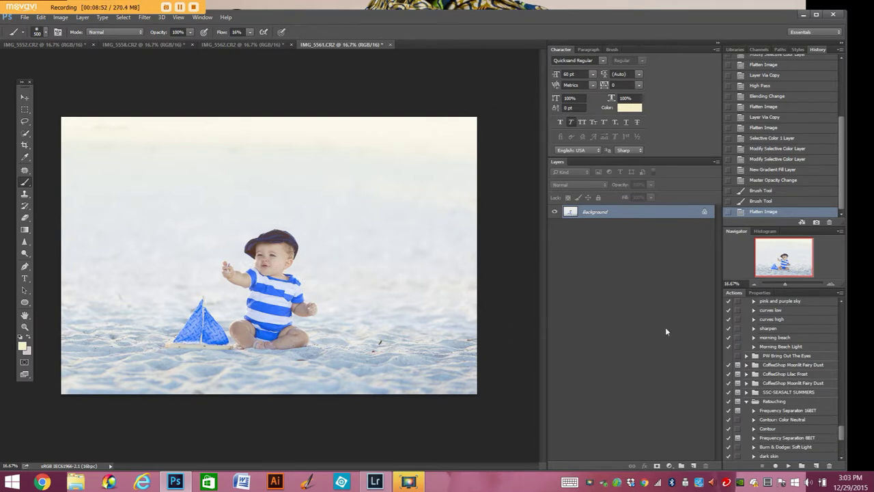
Zoom in on the baby's face and reduce the Dodge tool's brush size to suit the under-eye areas
click(25, 254)
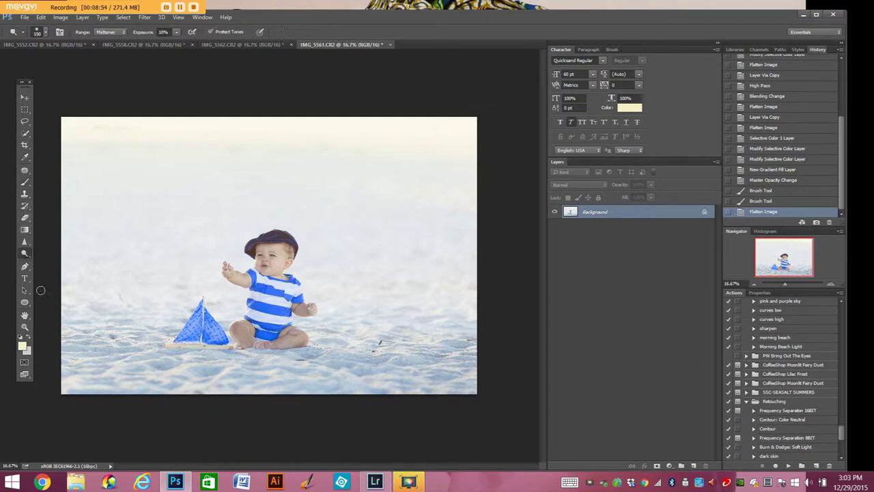
click(25, 327)
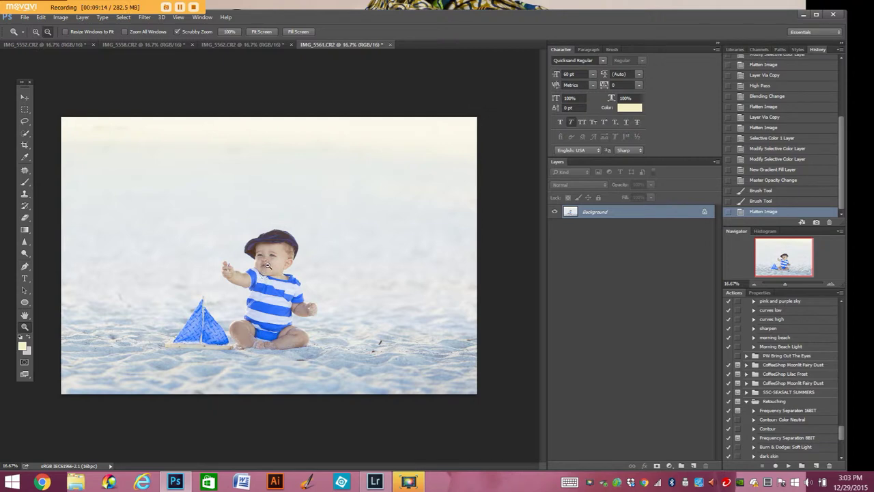
drag(267, 267, 319, 266)
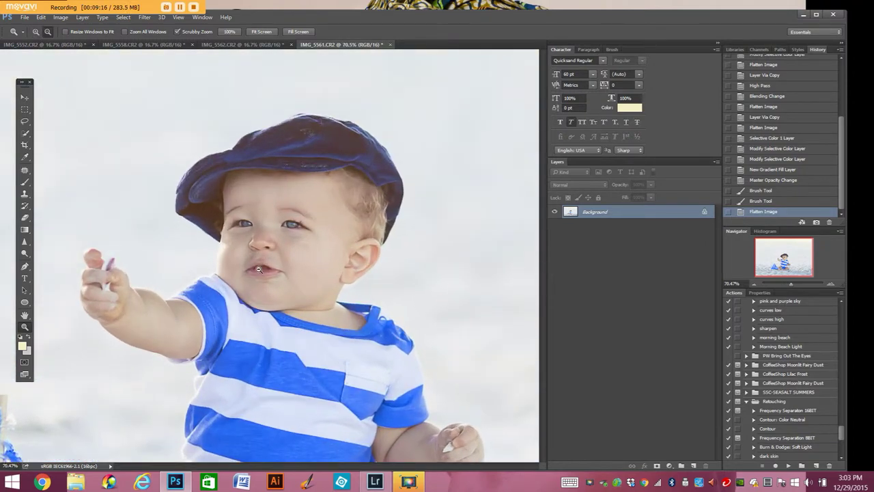
click(24, 182)
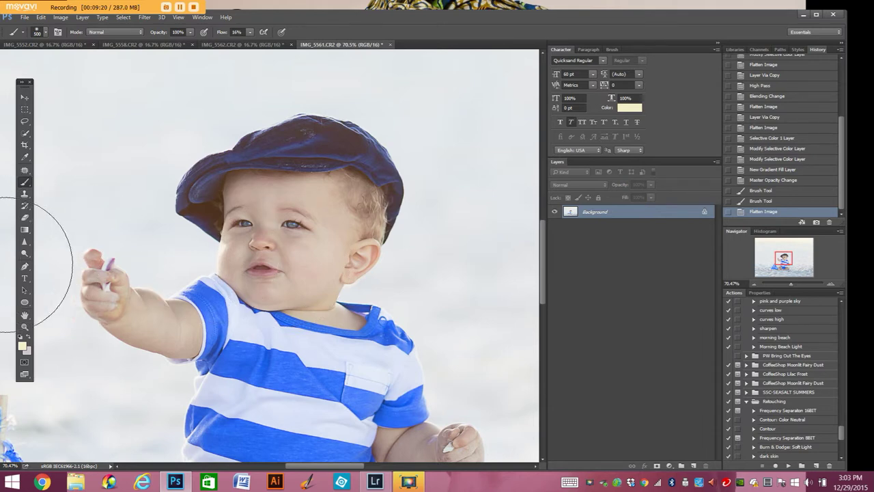
click(24, 254)
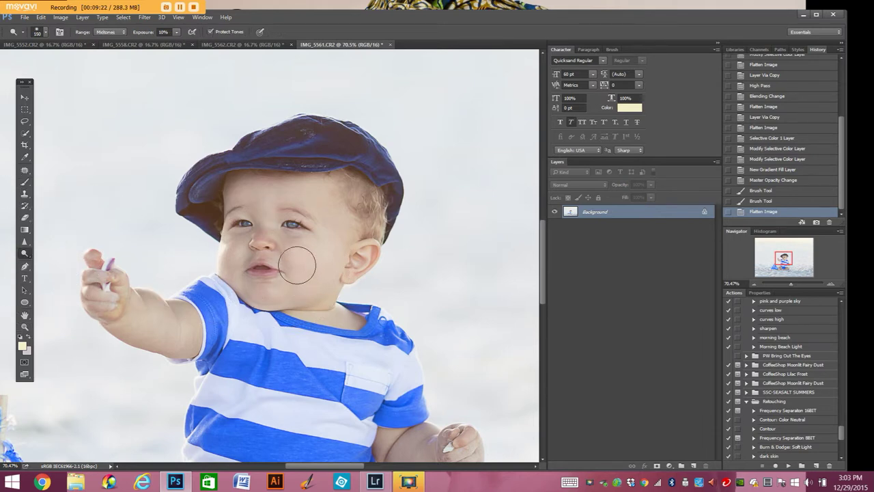
key(bracketleft)
key(bracketleft)
key(bracketleft)
key(bracketleft)
key(bracketleft)
key(bracketleft)
key(bracketleft)
key(bracketright)
Try lightening the shadows under the baby's eyes and on the cheeks, chin and forehead using the Dodge tool at size 80 and 10% exposure
mouse_move(258, 239)
mouse_down()
mouse_move(260, 204)
mouse_move(268, 226)
mouse_up()
key(bracketright)
key(bracketright)
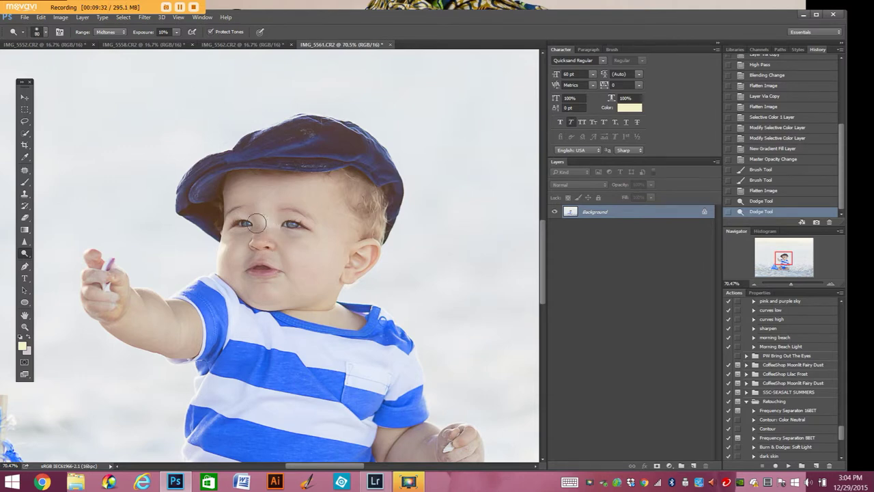
key(bracketright)
mouse_move(263, 235)
mouse_down()
mouse_move(265, 213)
mouse_move(261, 237)
mouse_move(238, 188)
mouse_move(235, 198)
mouse_move(269, 187)
mouse_move(308, 191)
mouse_move(327, 233)
mouse_move(300, 234)
mouse_move(278, 201)
mouse_move(269, 216)
mouse_move(292, 197)
mouse_move(310, 197)
mouse_move(300, 211)
mouse_move(272, 217)
mouse_move(301, 230)
mouse_up()
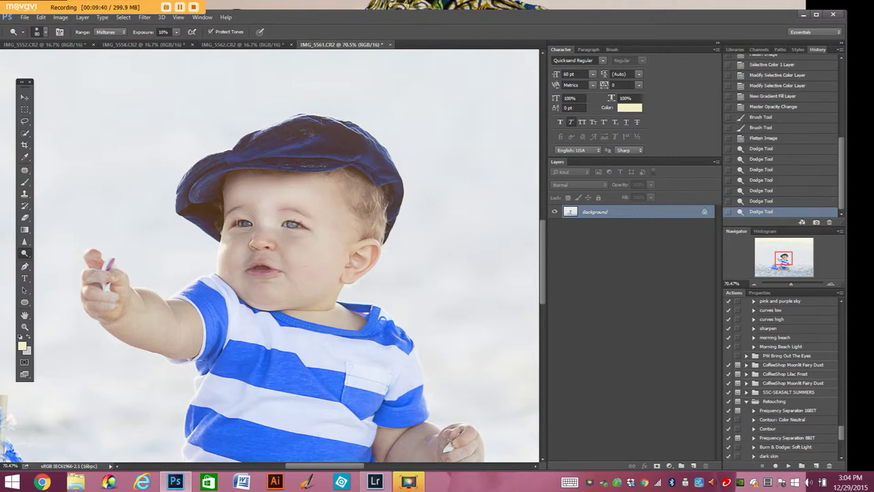
mouse_move(228, 222)
mouse_down()
mouse_move(243, 242)
mouse_move(241, 273)
mouse_up()
mouse_move(285, 247)
mouse_down()
mouse_move(267, 233)
mouse_move(311, 251)
mouse_move(270, 302)
mouse_move(261, 254)
mouse_move(274, 260)
mouse_move(248, 257)
mouse_up()
mouse_move(283, 288)
mouse_down()
mouse_move(252, 290)
mouse_move(316, 287)
mouse_up()
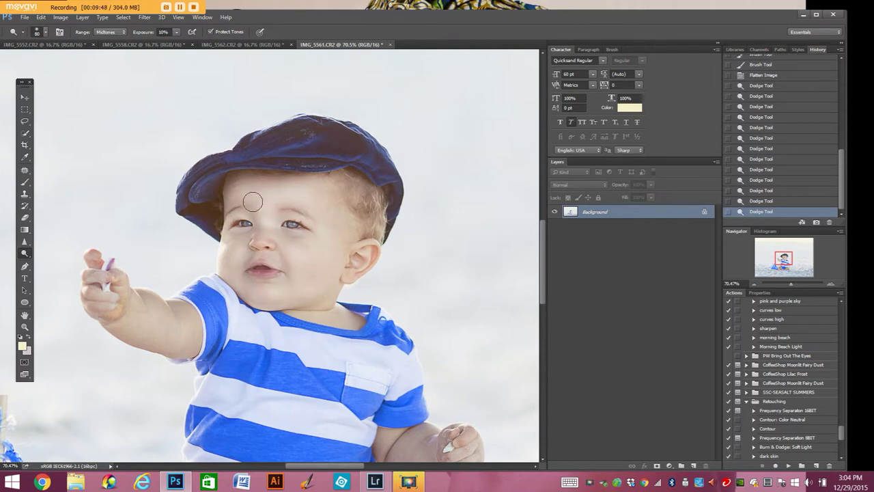
mouse_move(257, 207)
mouse_down()
mouse_move(257, 240)
mouse_move(275, 237)
mouse_move(280, 215)
mouse_move(271, 230)
mouse_move(258, 229)
mouse_move(288, 249)
mouse_move(300, 275)
mouse_move(283, 238)
mouse_move(330, 252)
mouse_up()
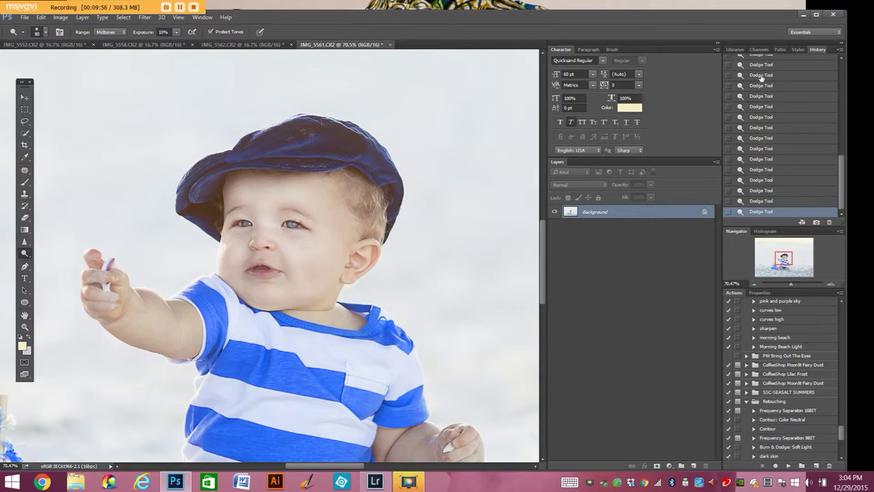
Revert the image to the Flatten Image history state, discarding all the dodge strokes
scroll(826, 166, up, 3)
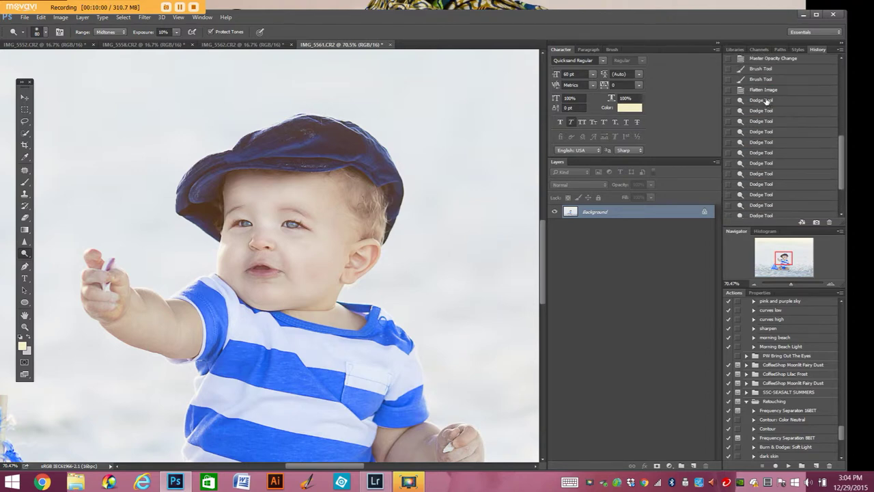
click(767, 101)
click(768, 101)
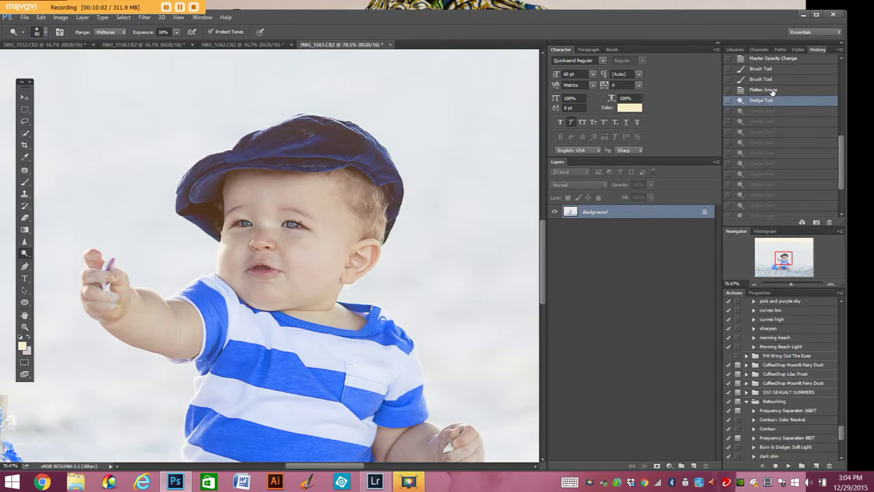
click(770, 91)
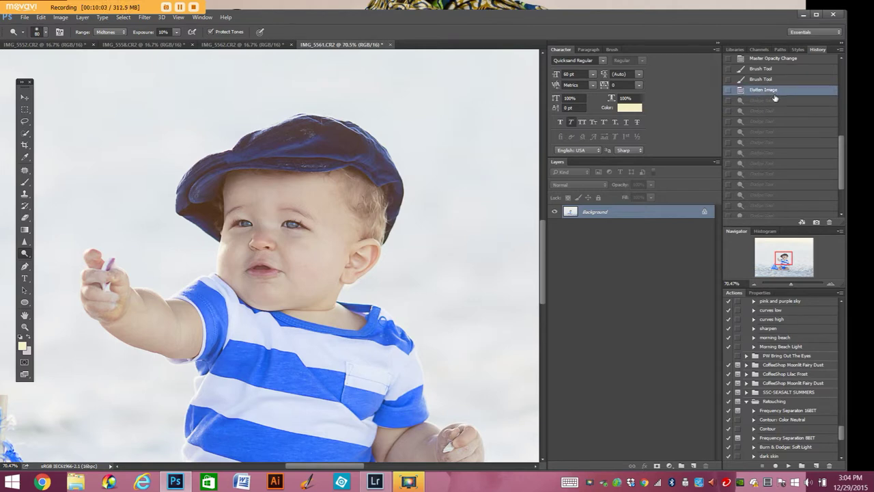
Lower the Dodge tool's exposure to 6% and lighten the baby's under-eye shadows, face and outstretched arm
click(177, 33)
drag(173, 44, 175, 45)
click(263, 235)
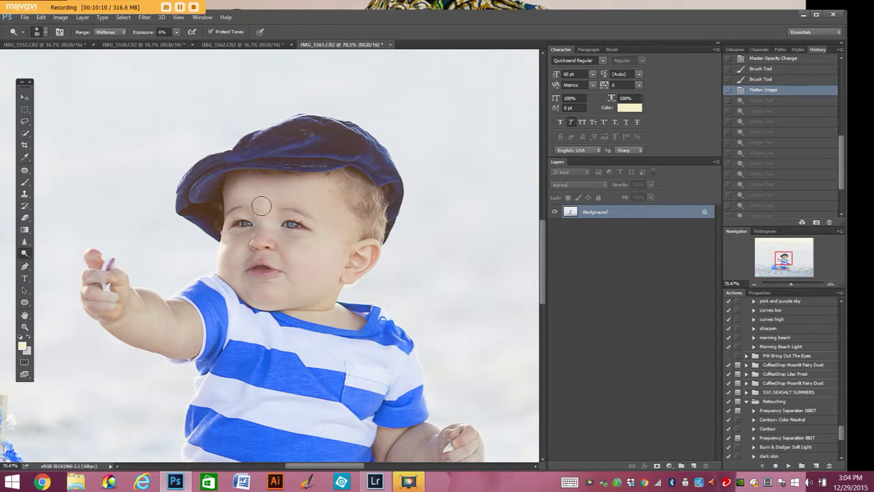
click(326, 237)
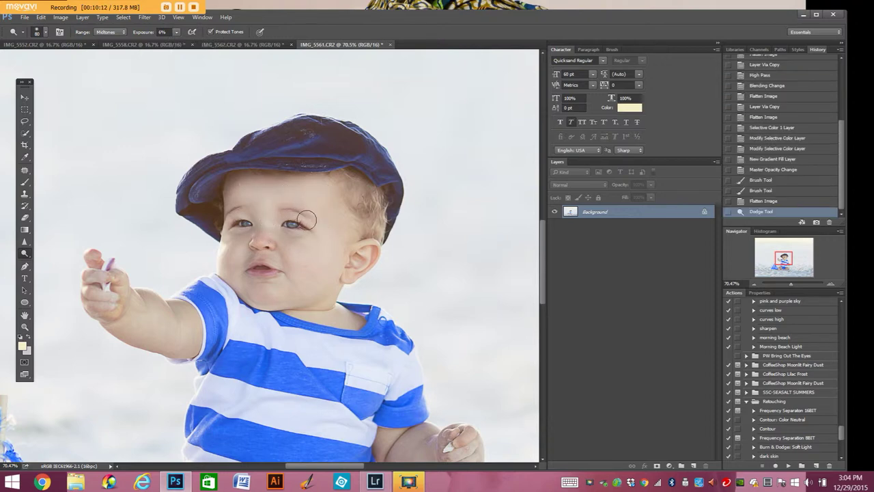
drag(298, 222, 300, 237)
mouse_move(228, 235)
mouse_down()
mouse_move(230, 263)
mouse_move(241, 282)
mouse_move(266, 292)
mouse_move(282, 290)
mouse_move(270, 257)
mouse_move(260, 256)
mouse_move(289, 256)
mouse_move(299, 272)
mouse_move(282, 237)
mouse_move(316, 266)
mouse_move(310, 285)
mouse_move(300, 269)
mouse_up()
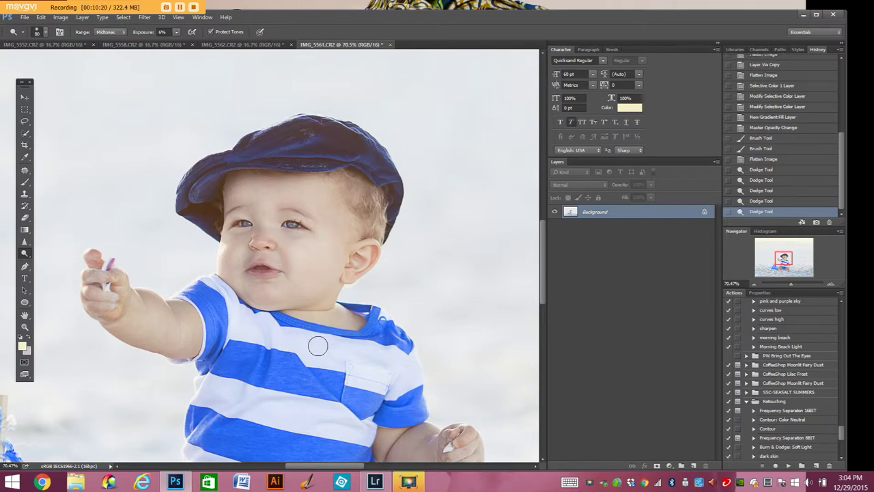
mouse_move(159, 332)
mouse_down()
mouse_move(154, 311)
mouse_move(225, 321)
mouse_up()
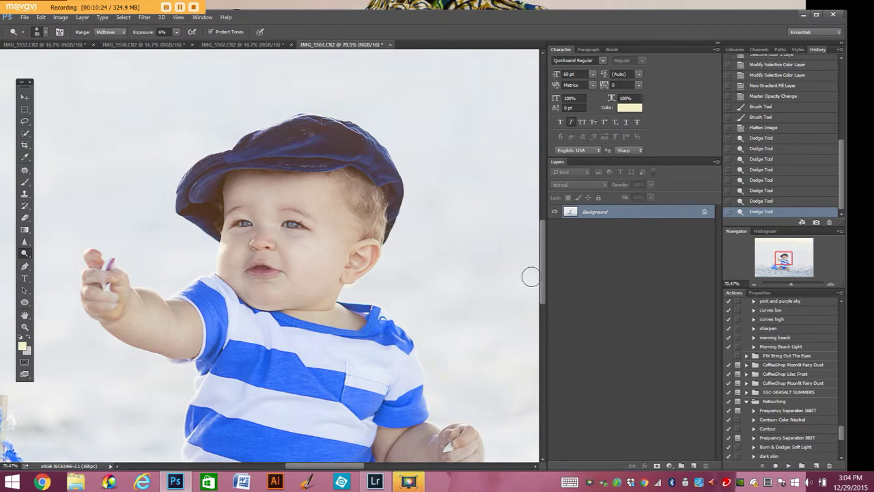
Lighten the shadows on the baby's legs and feet with the Dodge tool at 6% exposure
drag(543, 273, 548, 312)
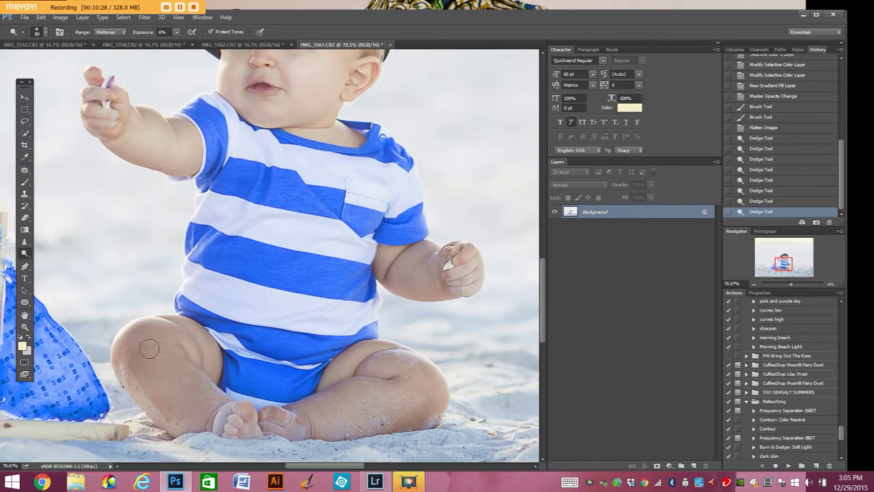
mouse_move(144, 348)
mouse_down()
mouse_move(171, 325)
mouse_move(377, 375)
mouse_move(405, 362)
mouse_move(426, 382)
mouse_move(347, 416)
mouse_up()
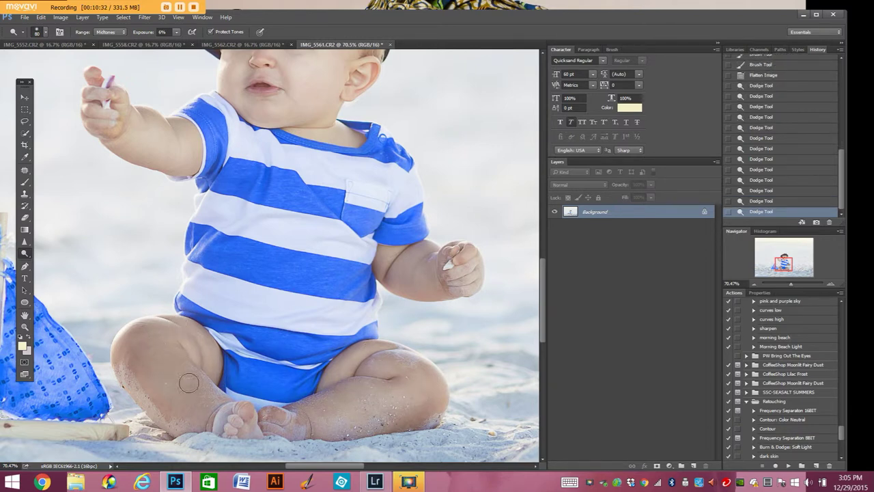
mouse_move(190, 379)
mouse_down()
mouse_move(140, 349)
mouse_move(220, 409)
mouse_up()
mouse_move(299, 409)
mouse_down()
mouse_move(149, 377)
mouse_move(227, 413)
mouse_up()
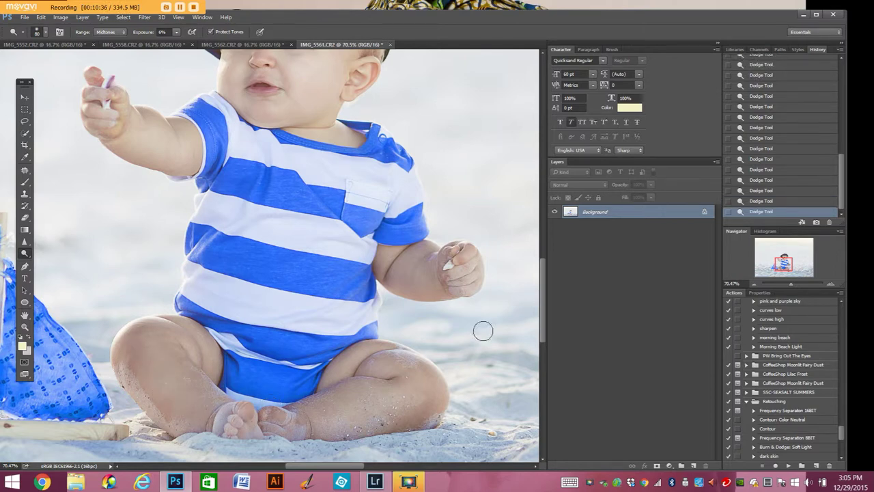
mouse_move(431, 402)
mouse_down()
mouse_move(437, 380)
mouse_move(420, 366)
mouse_move(436, 397)
mouse_move(394, 425)
mouse_move(437, 388)
mouse_up()
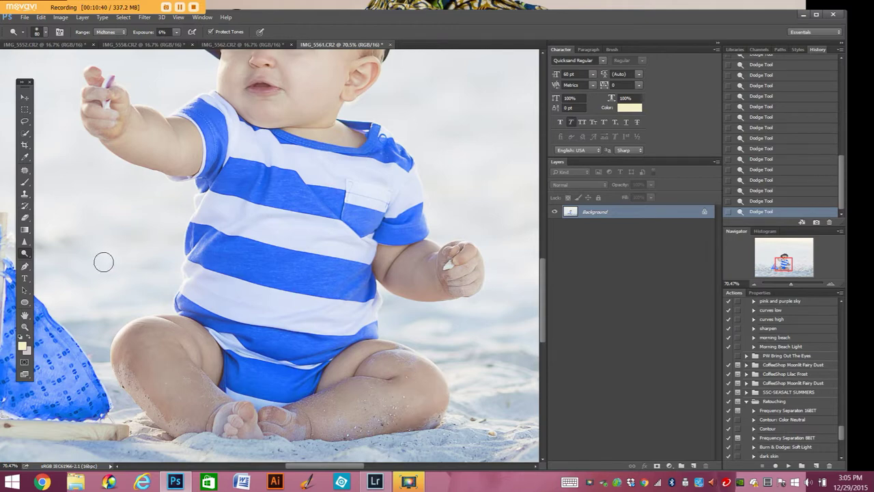
click(25, 327)
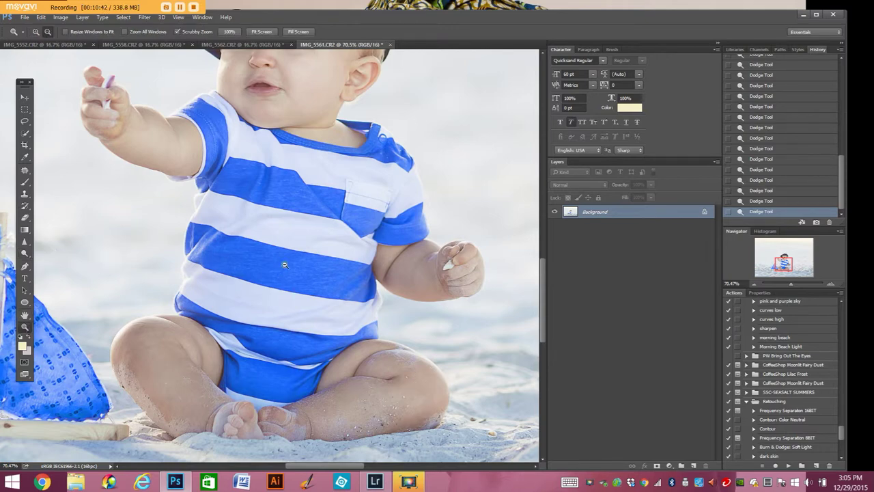
drag(284, 267, 300, 284)
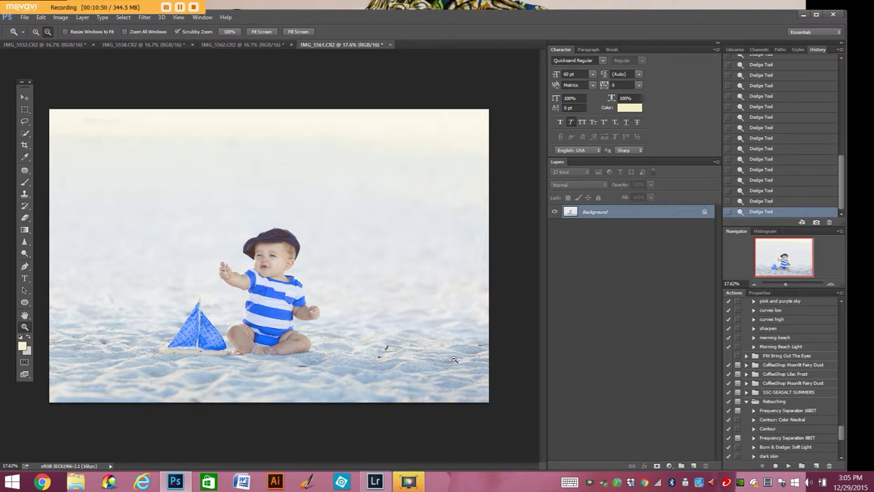
Save the photo as IMG_5561.tif in the edits folder, in TIFF format with no image compression
key(ctrl+shift)
mouse_move(178, 484)
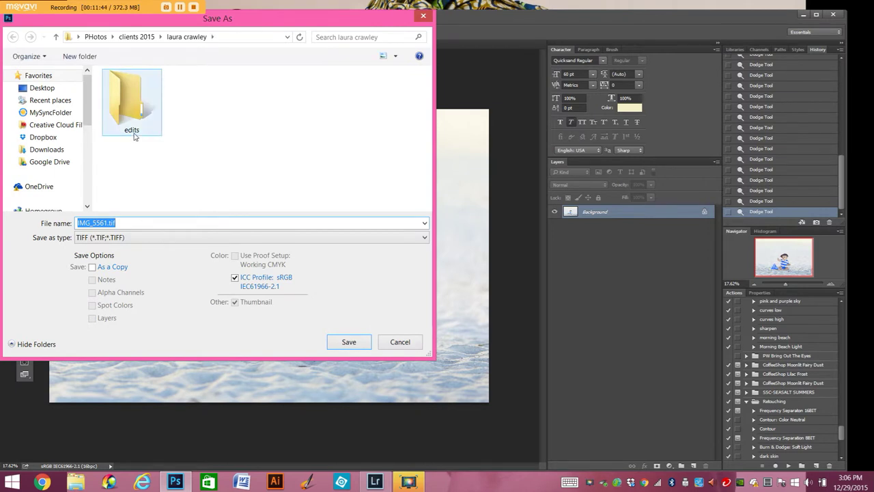
click(128, 114)
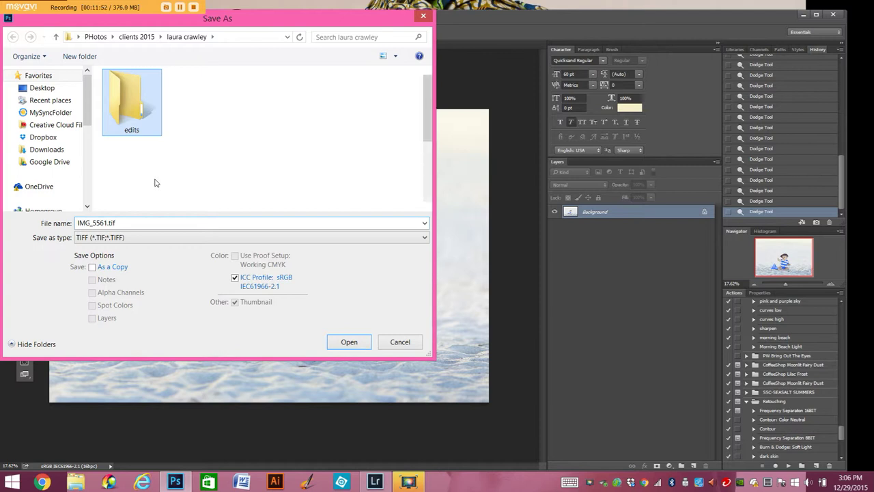
double_click(127, 106)
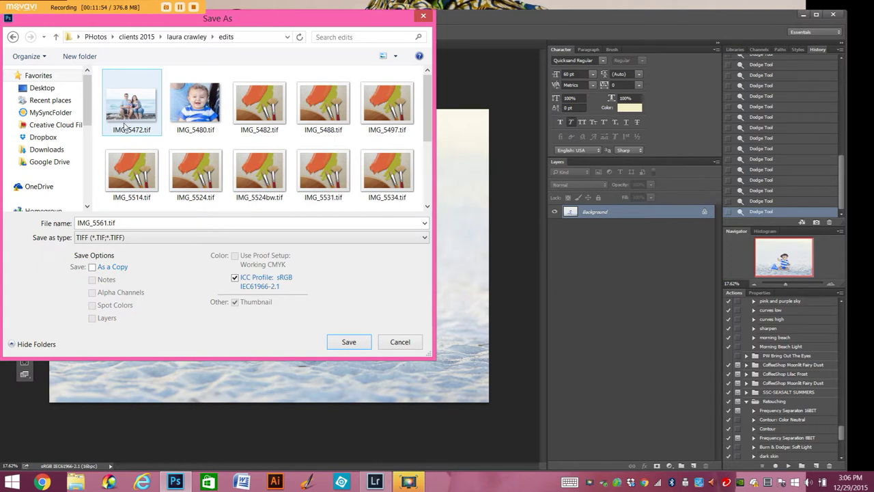
click(348, 343)
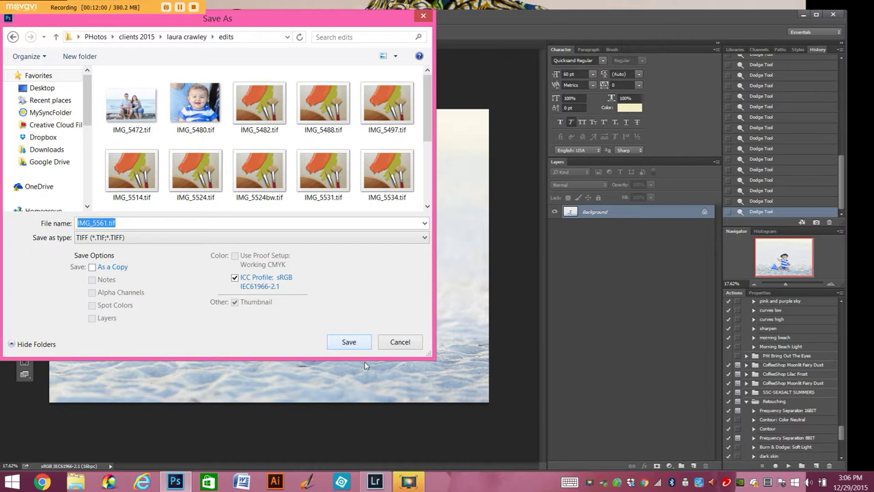
key(Escape)
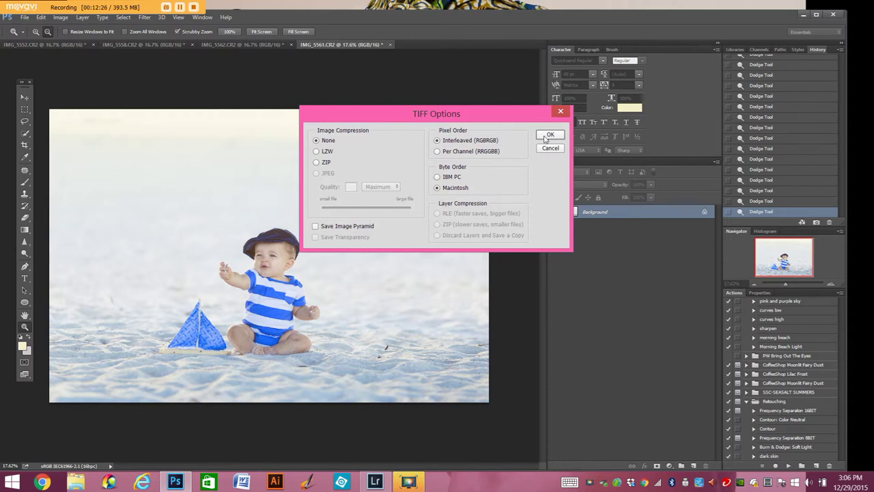
click(550, 136)
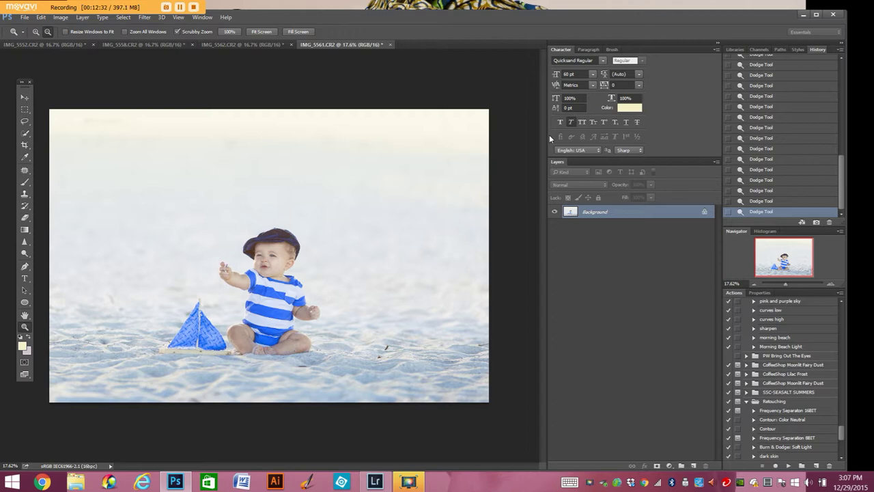
Save a JPEG copy of the photo as IMG_5561.jpg in the edits folder at quality 12, Baseline ("Standard"), and close the photo
key(ctrl+shift)
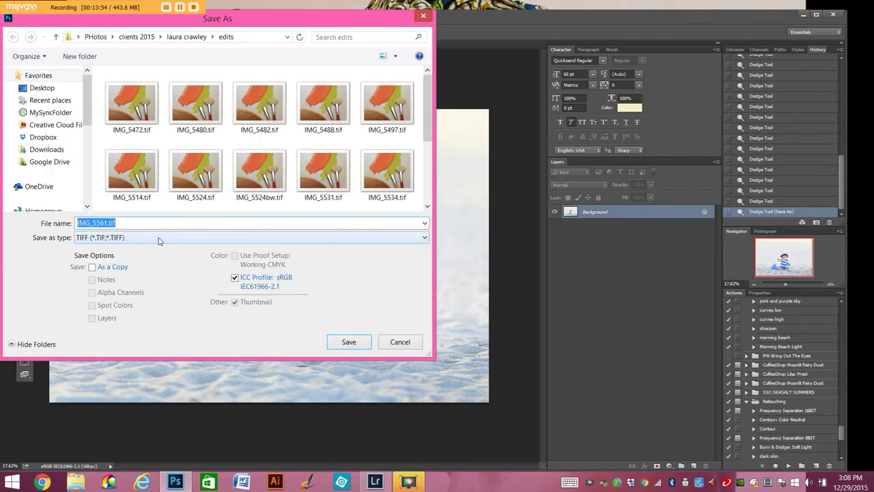
click(158, 239)
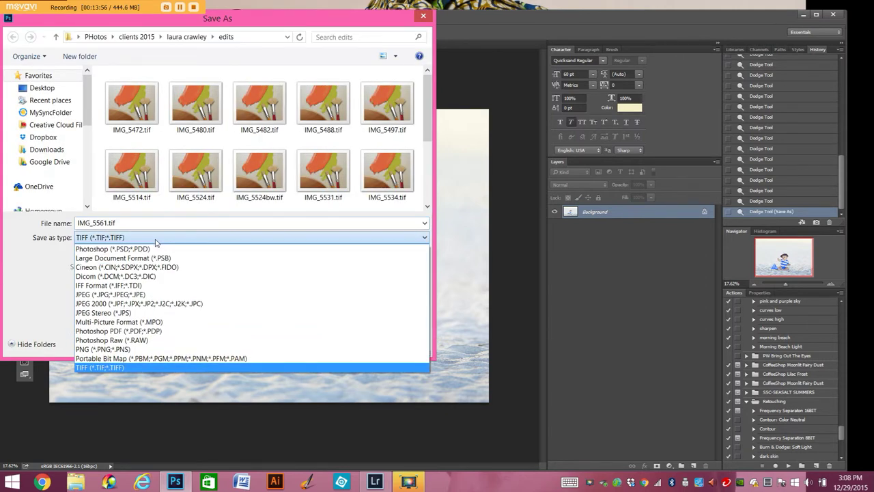
click(120, 295)
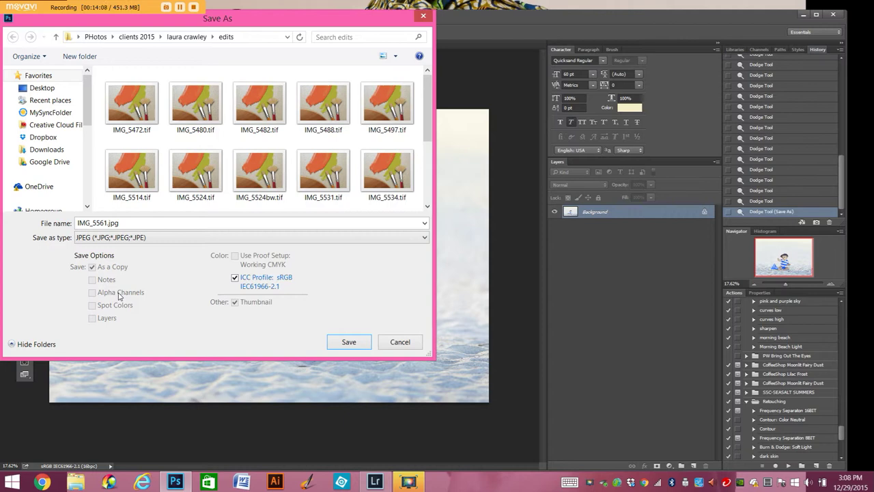
click(347, 341)
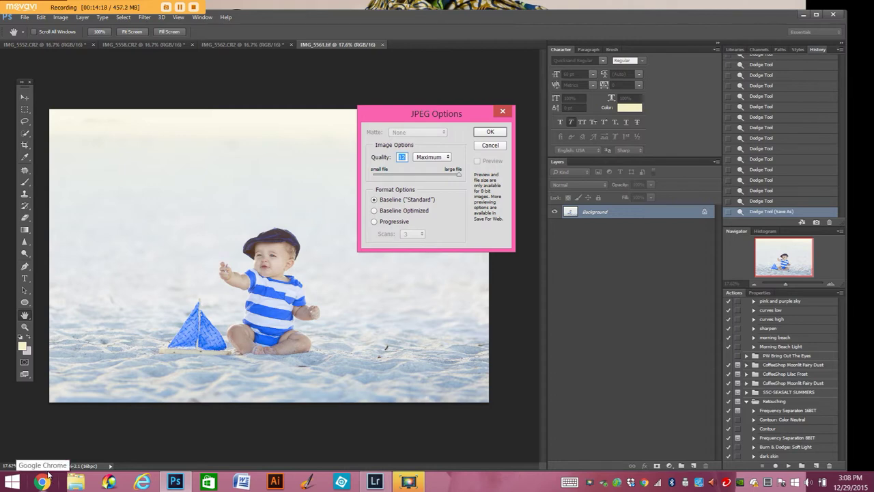
click(489, 133)
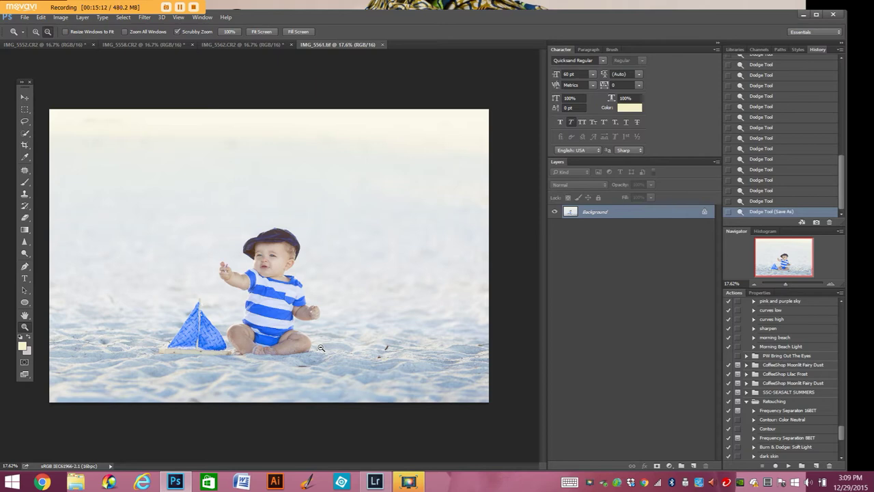
click(382, 44)
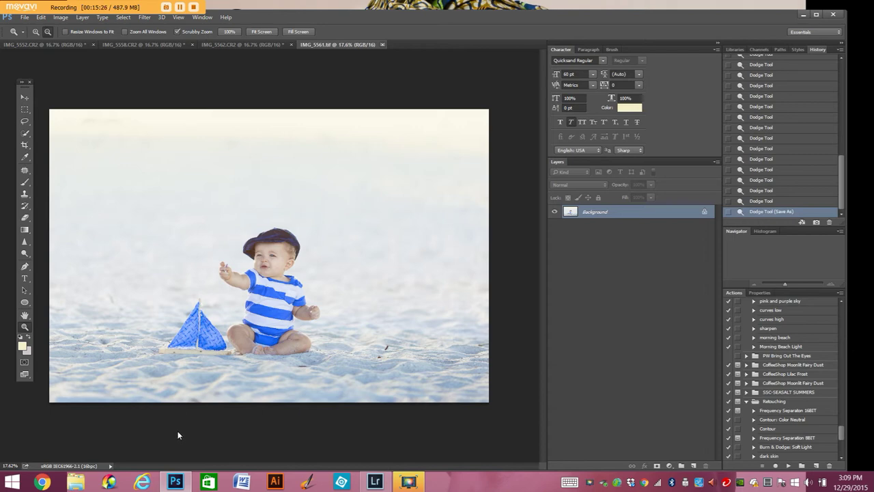
key(ctrl+w)
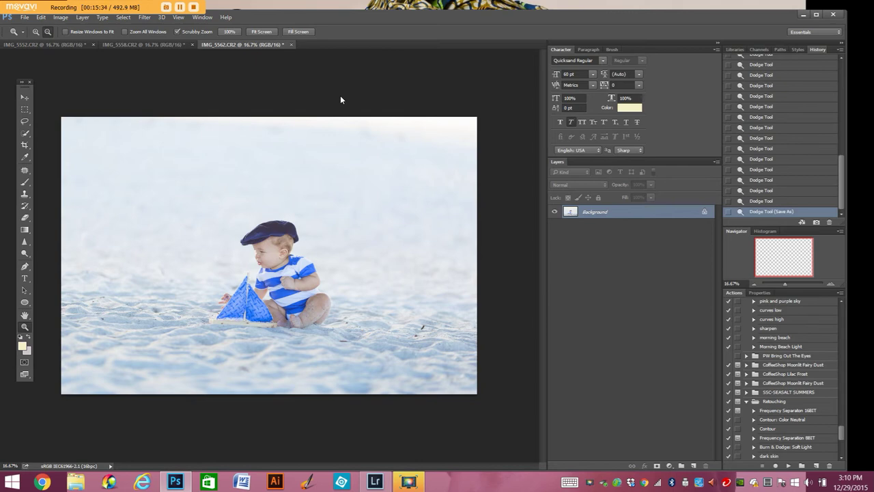
Run the Morning Beach Light action from the Make Life Easy set as a batch on all opened files, with no destination
click(781, 347)
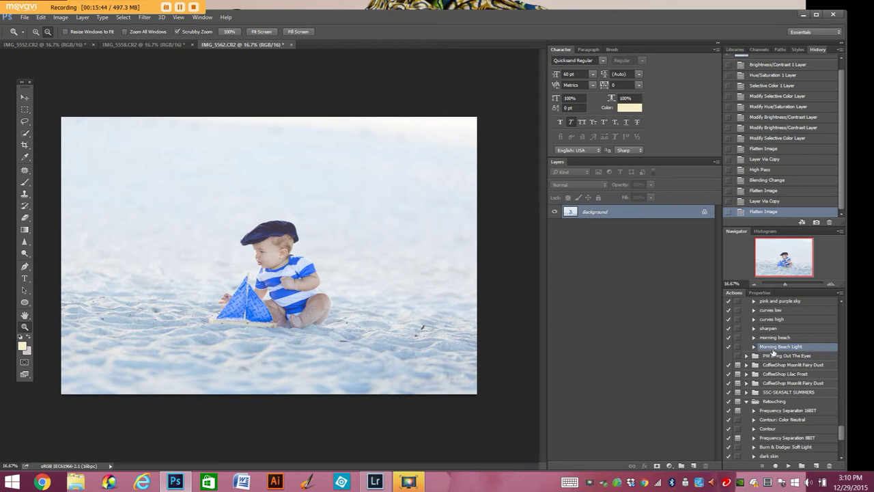
click(24, 18)
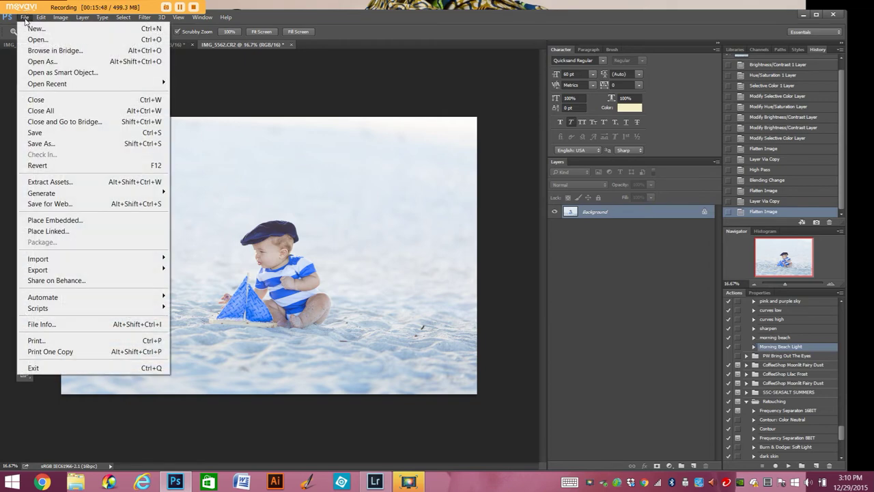
mouse_move(60, 300)
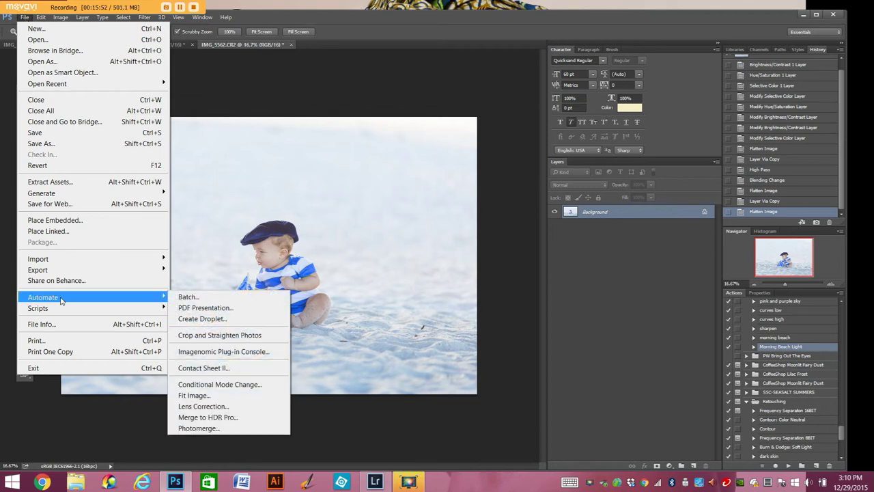
click(190, 299)
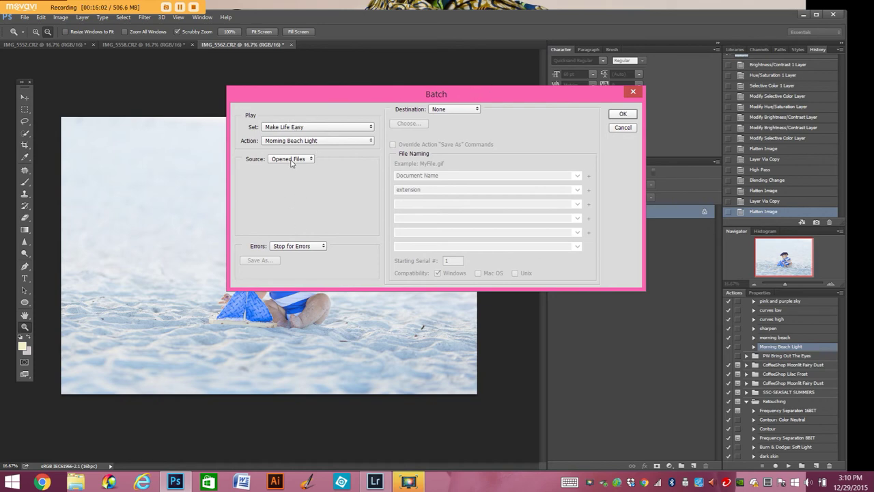
click(620, 114)
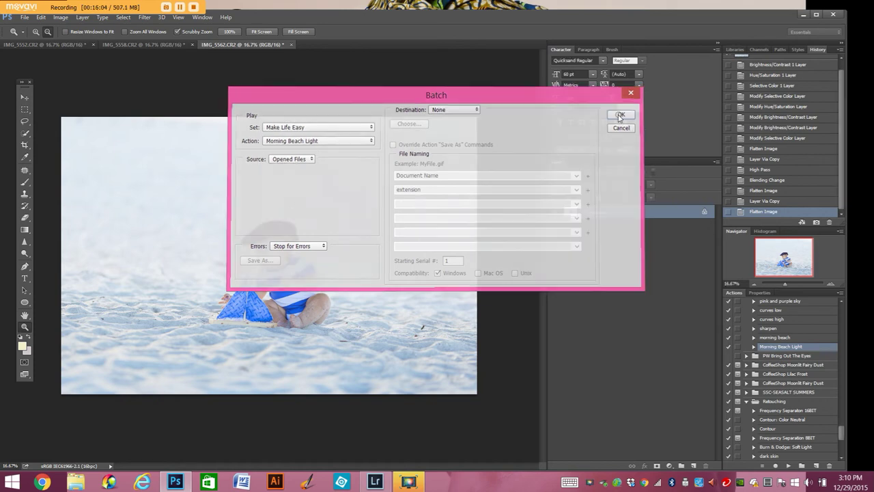